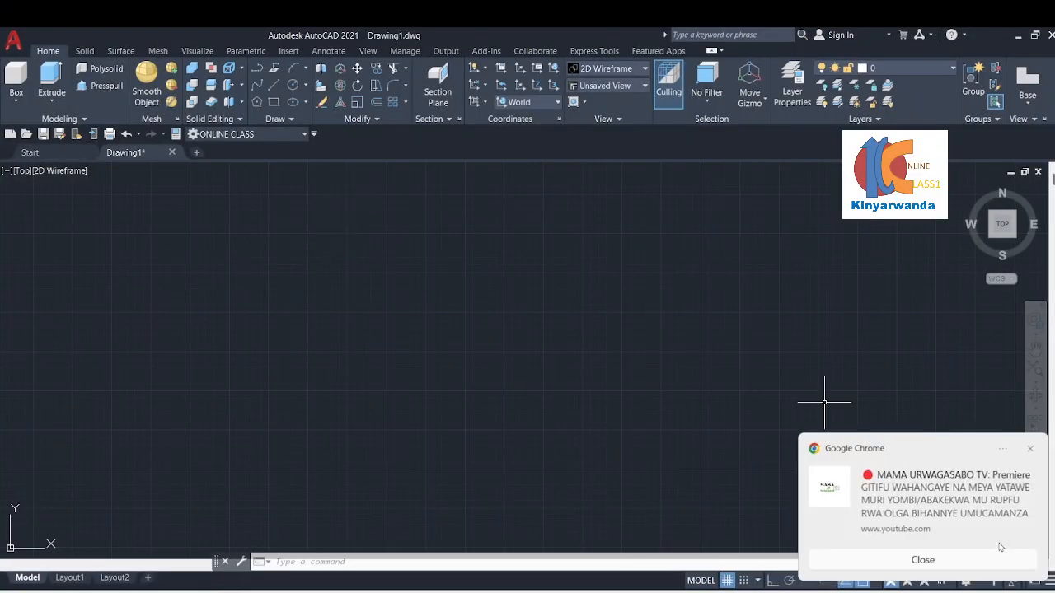
- Dismiss the notification and draw a closed 200 by 20 horizontal rectangle from individual lines with Ortho on
left_click(961, 561)
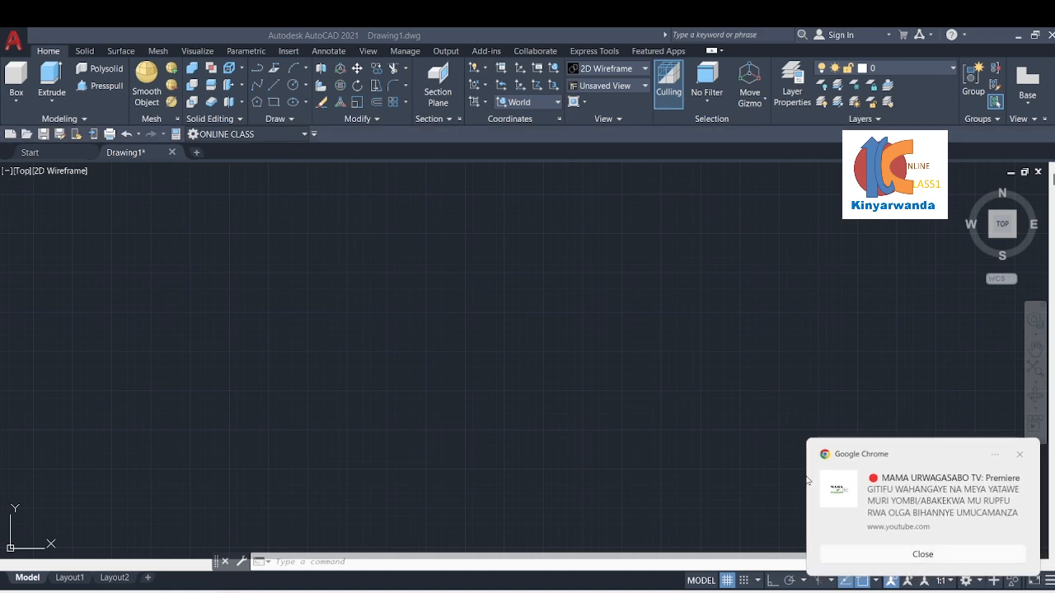
left_click(274, 84)
left_click(313, 247)
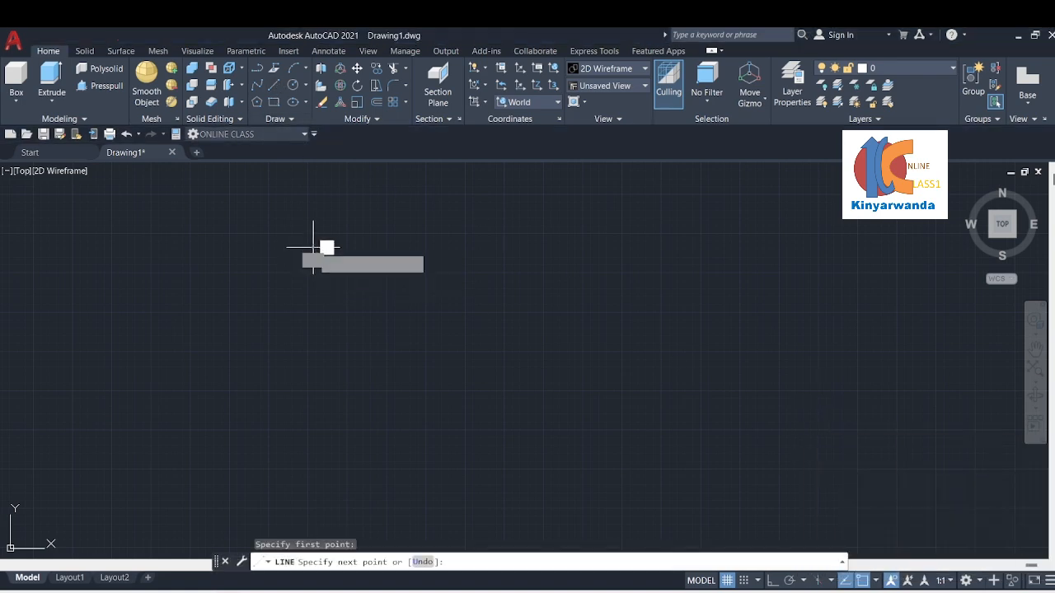
left_click(773, 581)
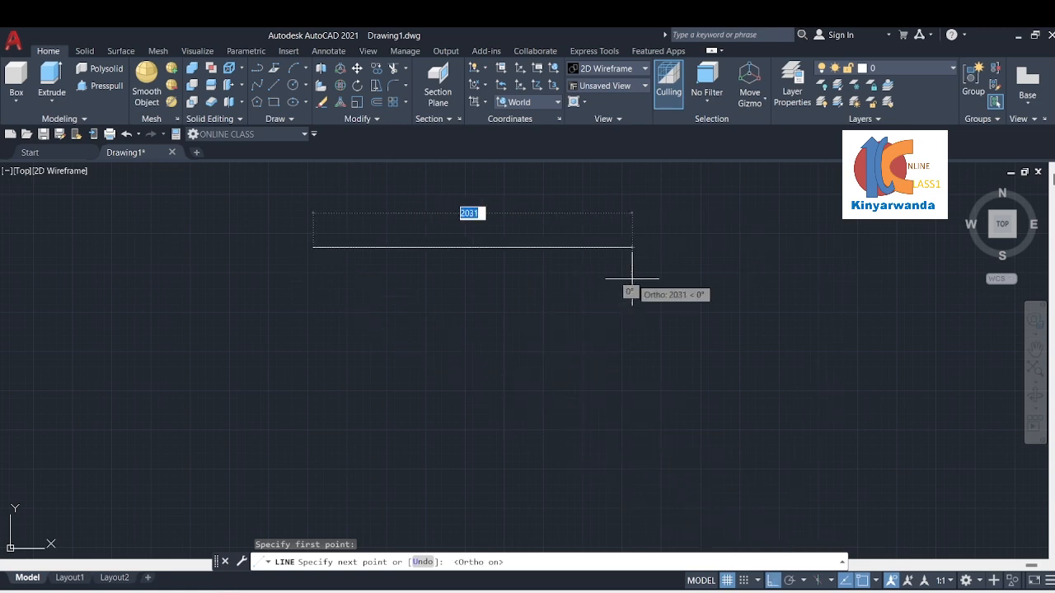
key("BackSpace")
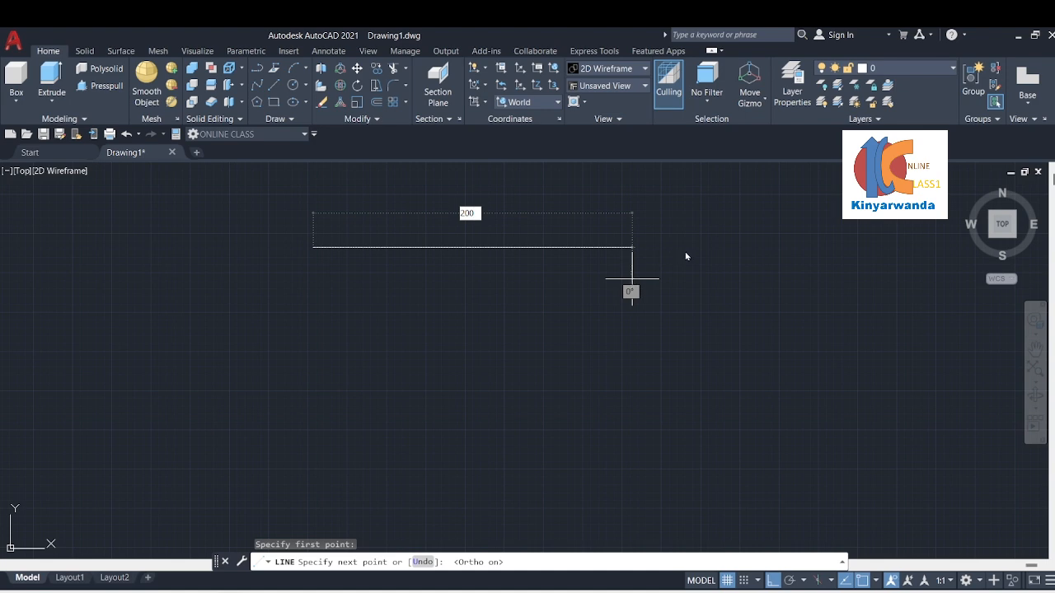
key("Return")
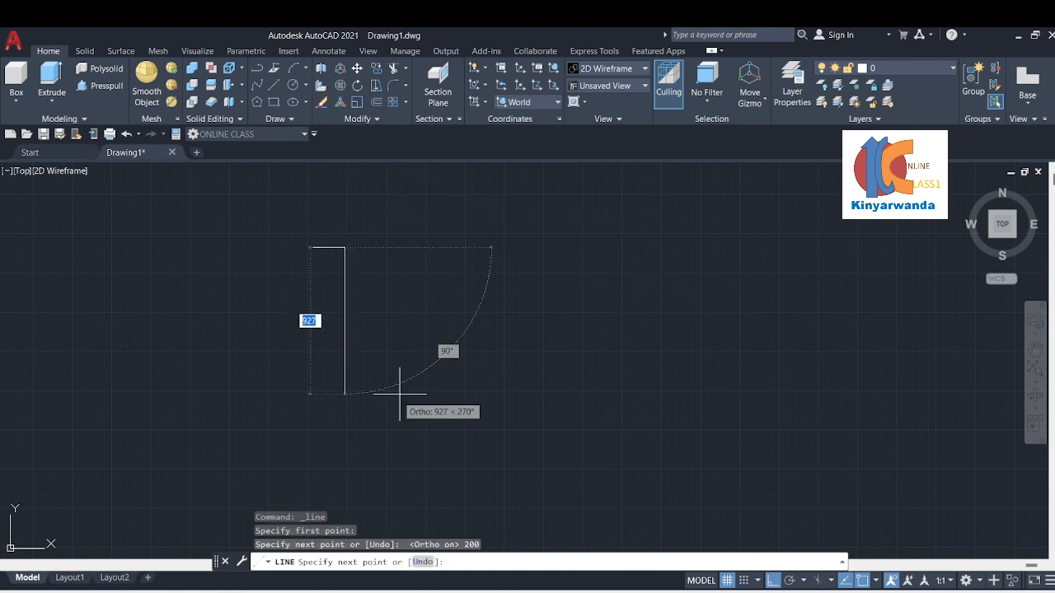
type("20")
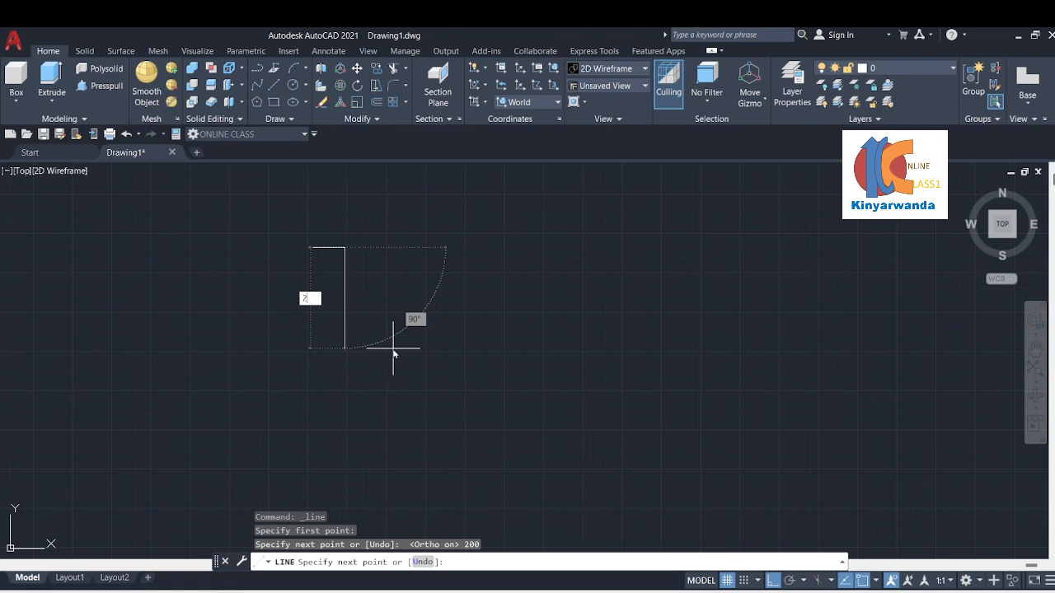
key("Return")
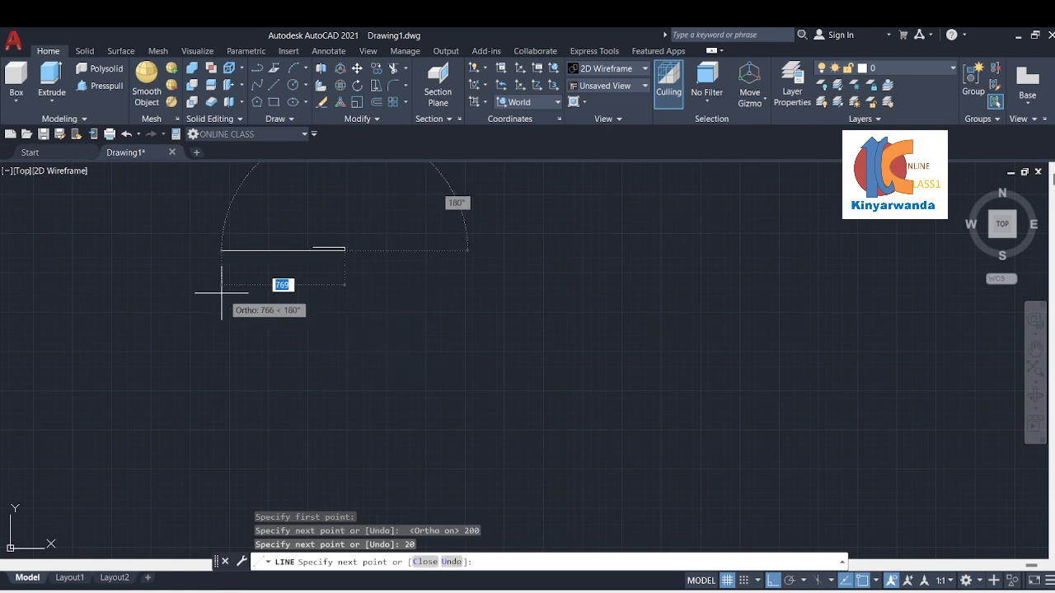
type("200")
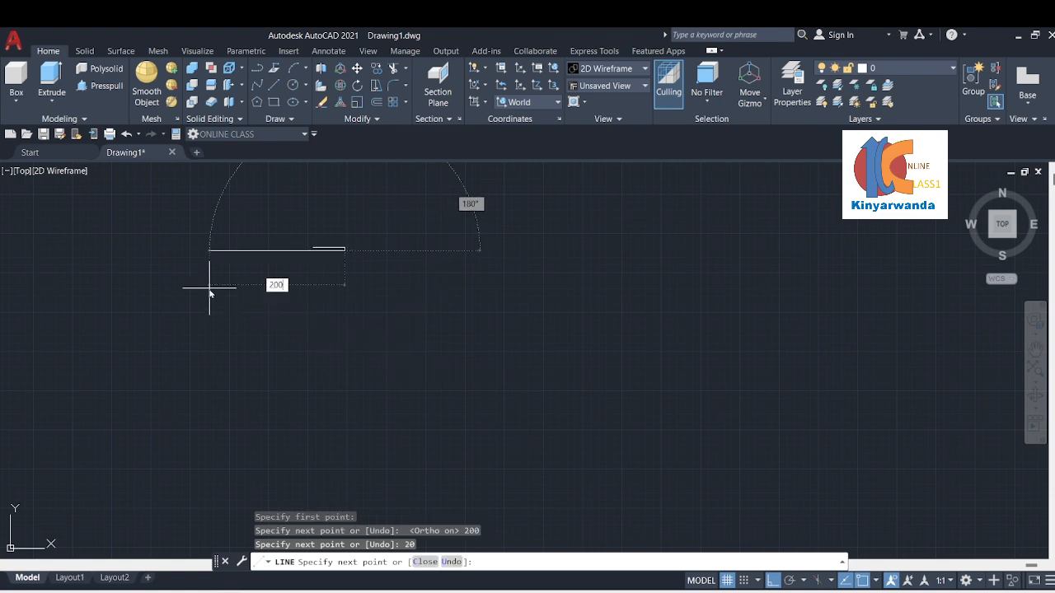
key("Return")
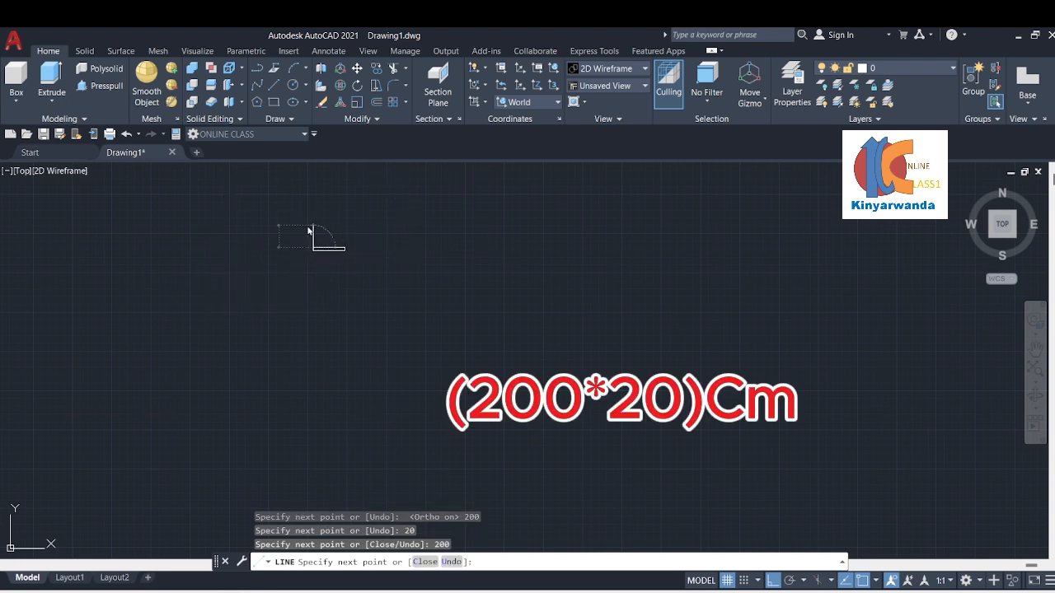
key("Return")
- Offset the rectangle's upper long edge 10 inward to create the window's centre line
scroll(222, 256, "up", 4)
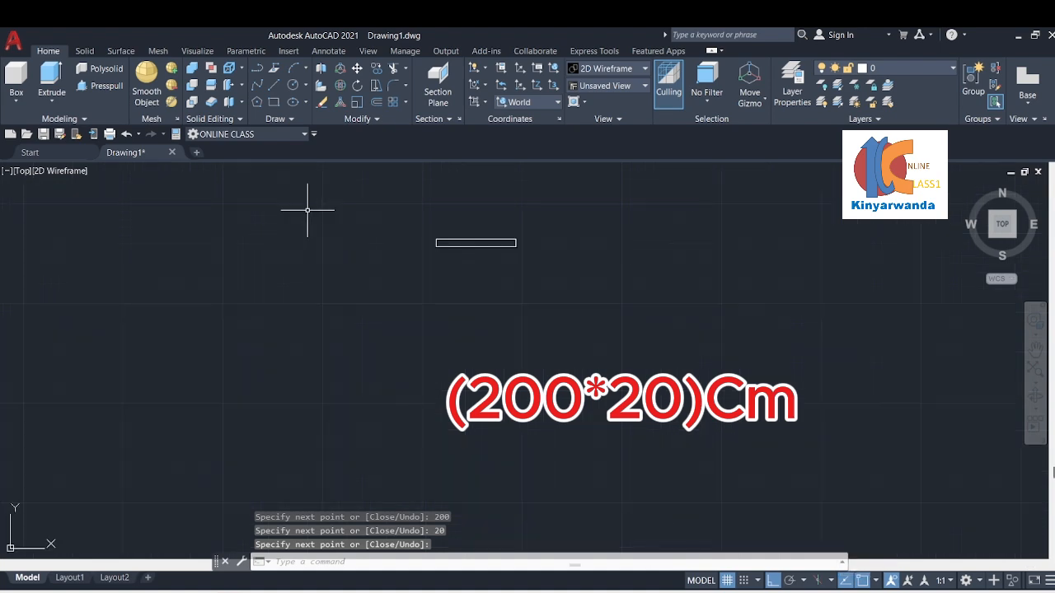
scroll(469, 202, "up", 4)
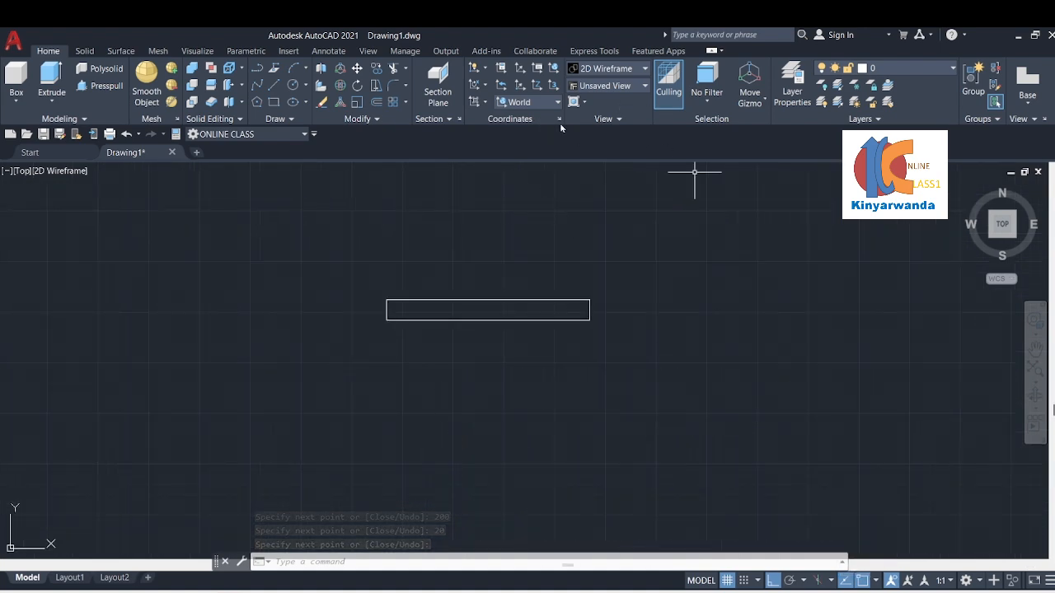
left_click(376, 102)
type("10")
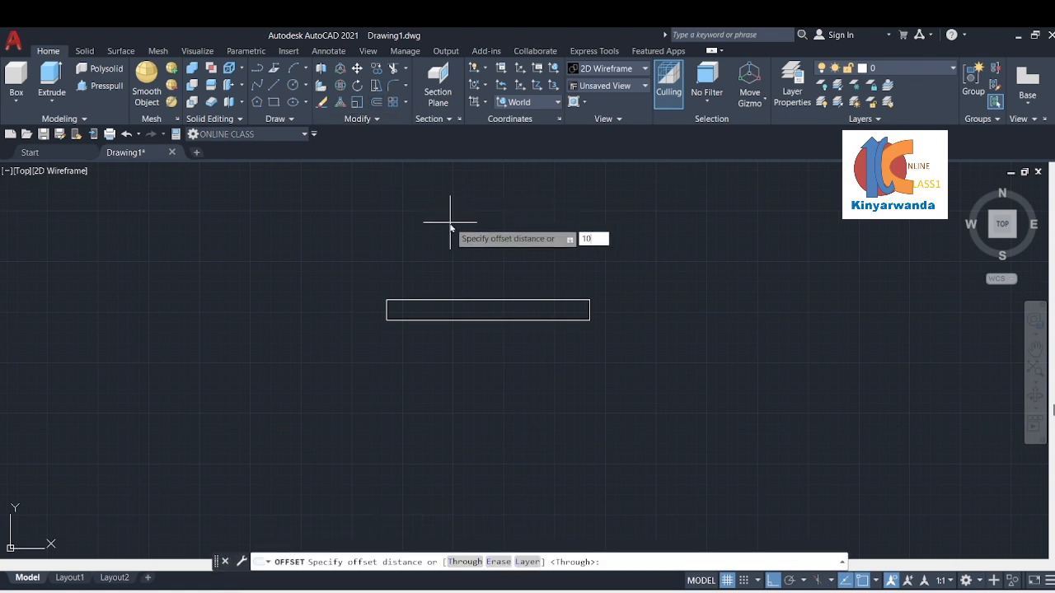
key("Return")
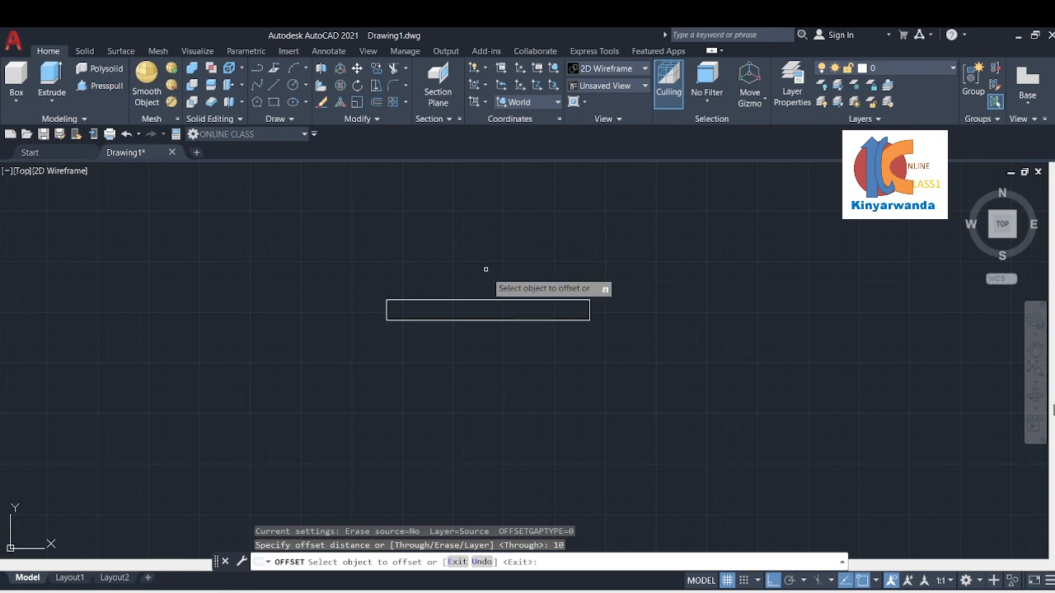
left_click(509, 300)
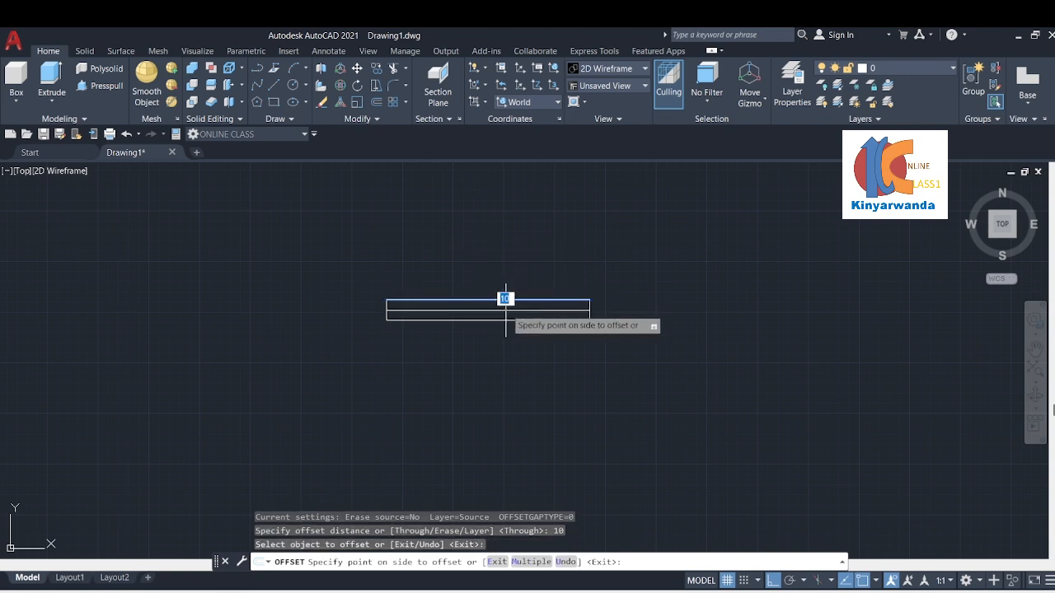
left_click(501, 311)
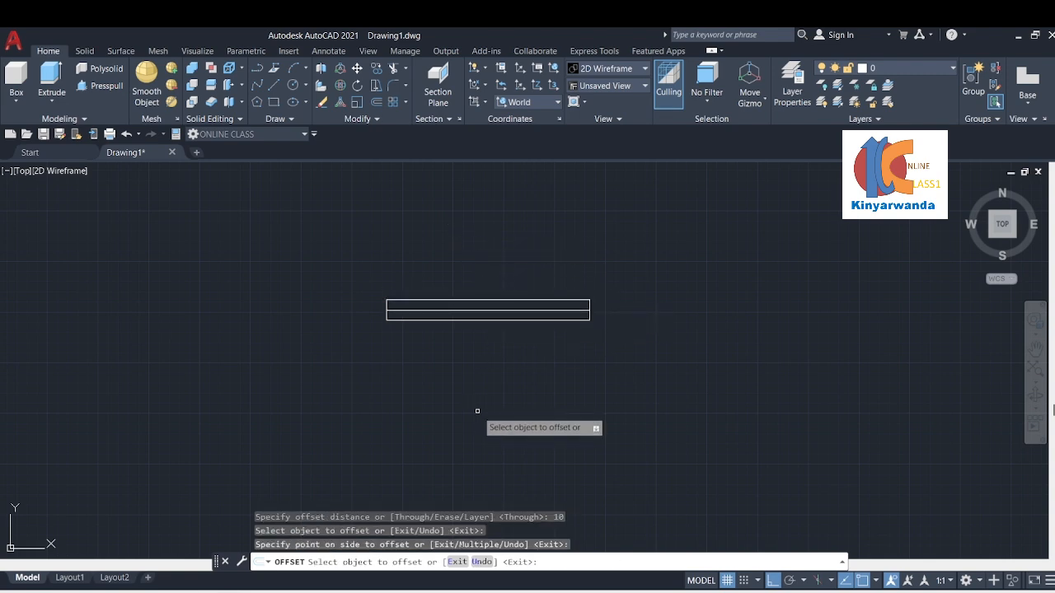
key("Escape")
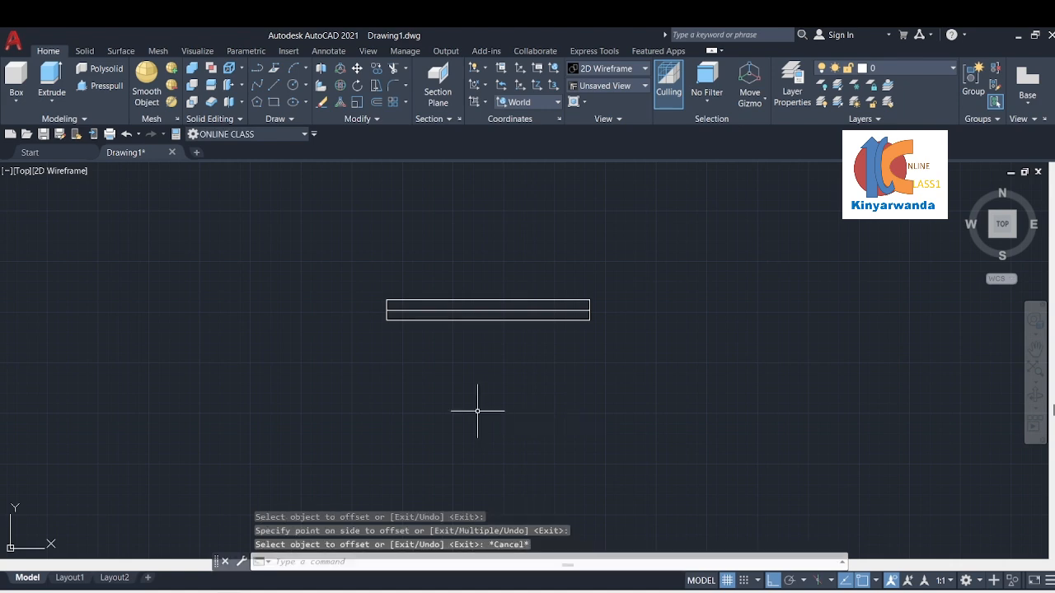
- Select the upper, lower and middle lines one by one to check they are separate objects, and clear the selection
left_click(416, 300)
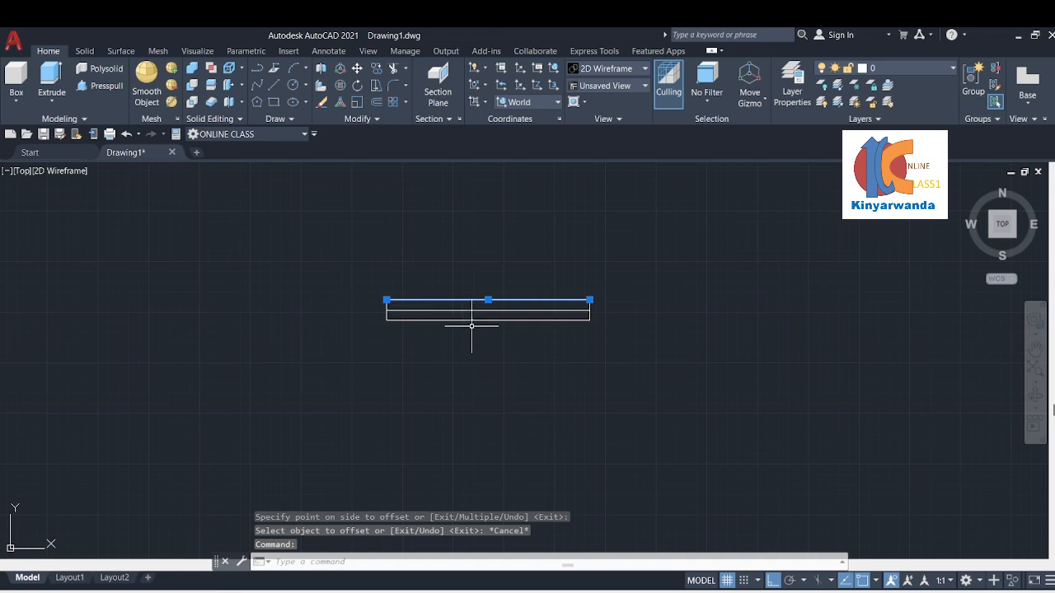
left_click(470, 319)
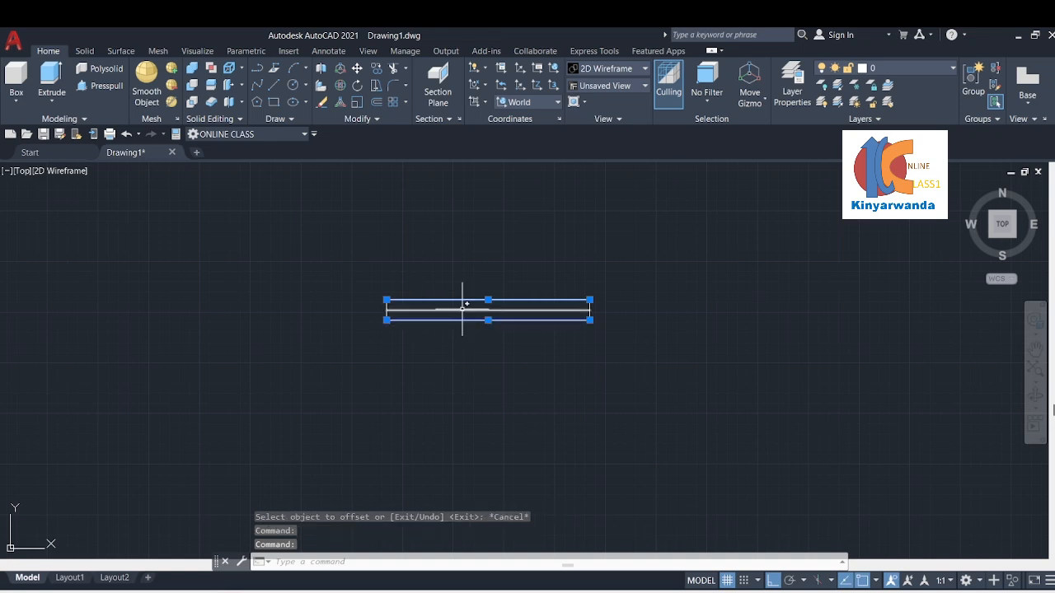
left_click(462, 310)
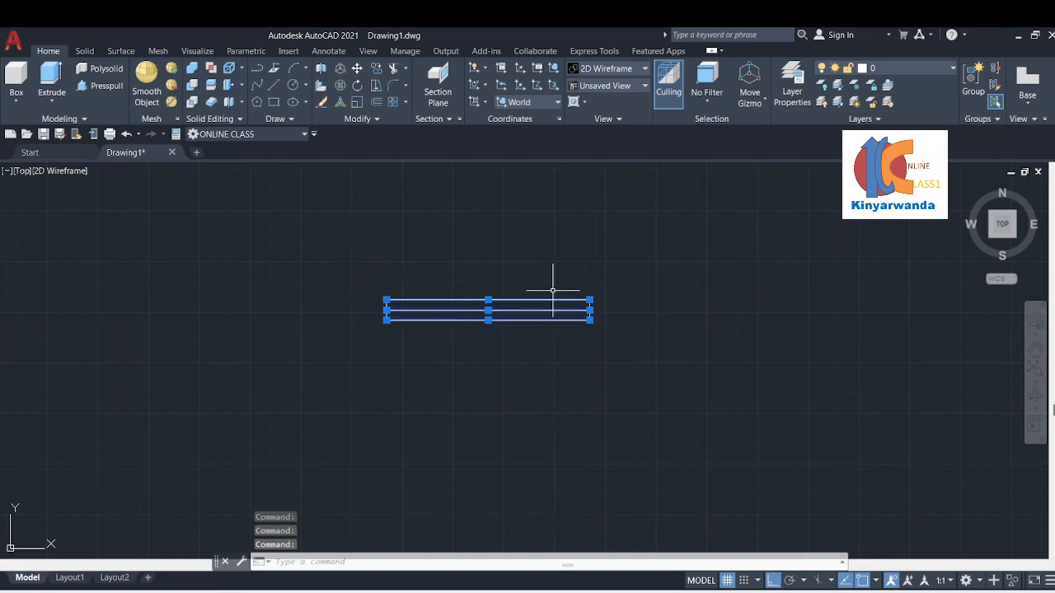
key("Escape")
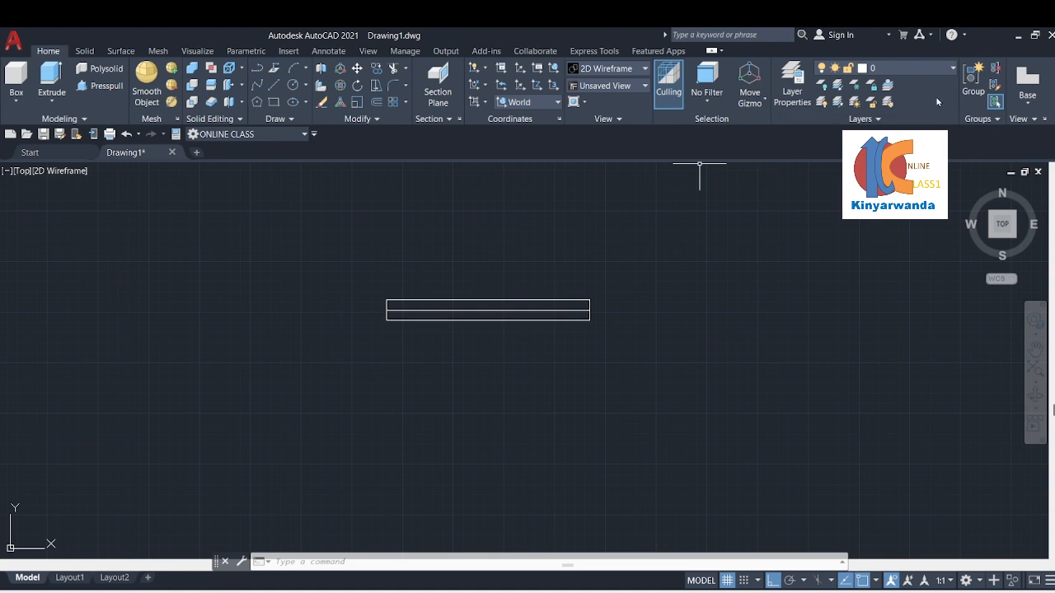
- Start a block definition named "window" with its base point just above the rectangle's upper-left corner
type("BLOCK")
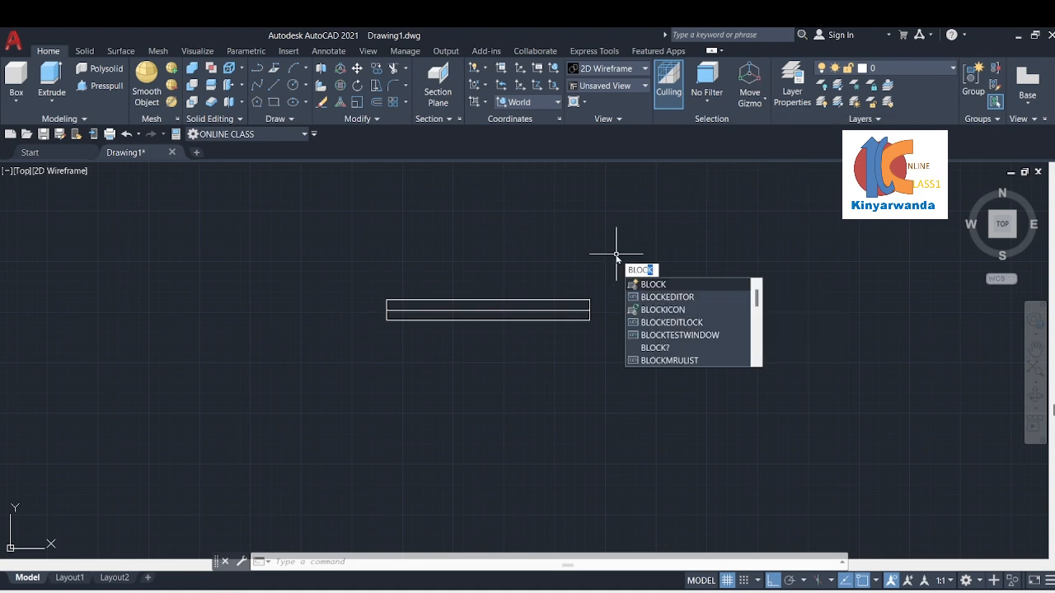
key("Return")
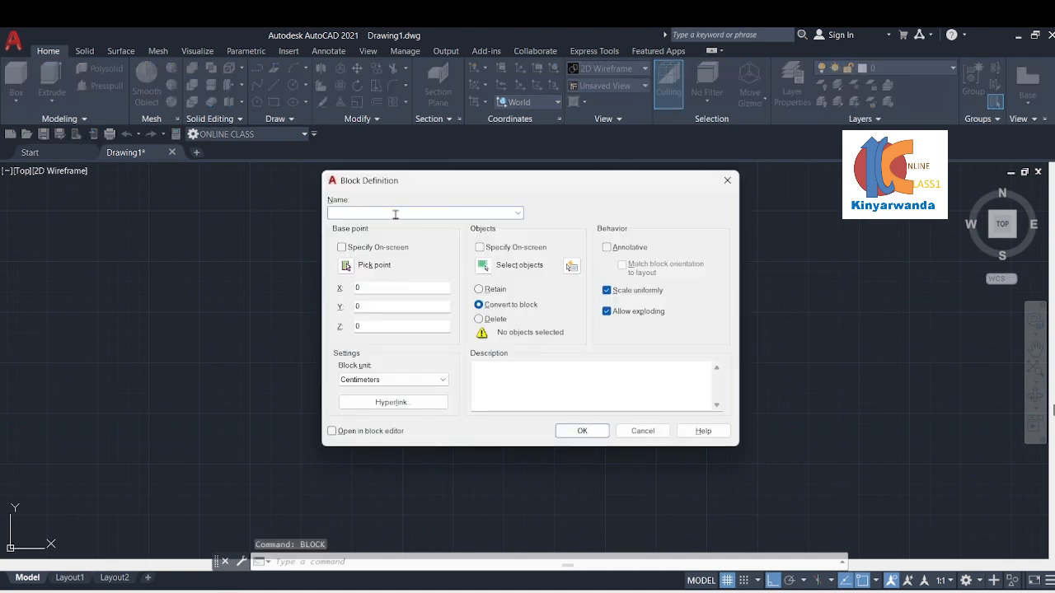
type("wind")
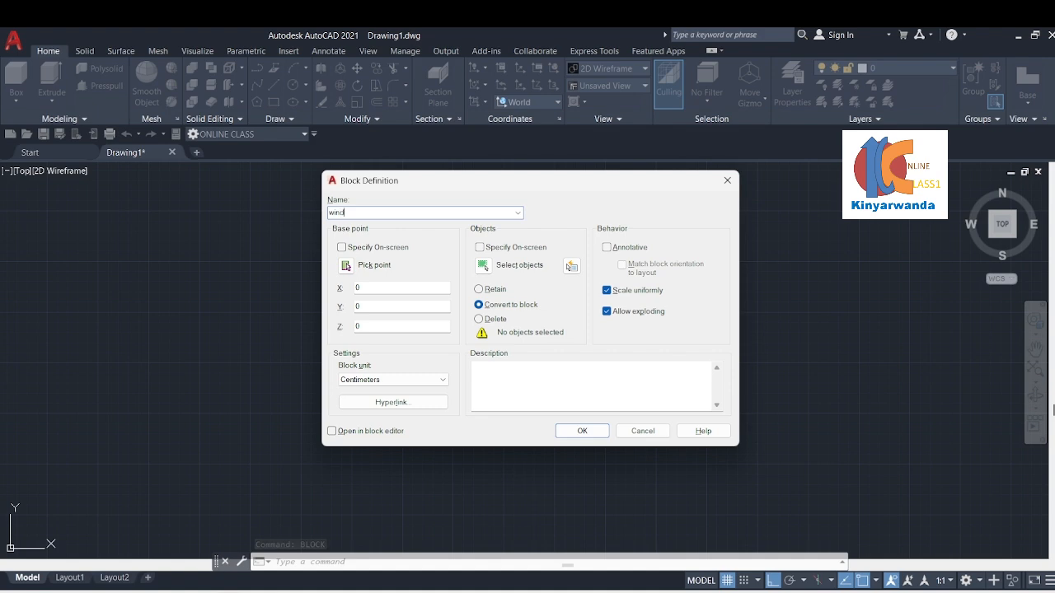
type("ow")
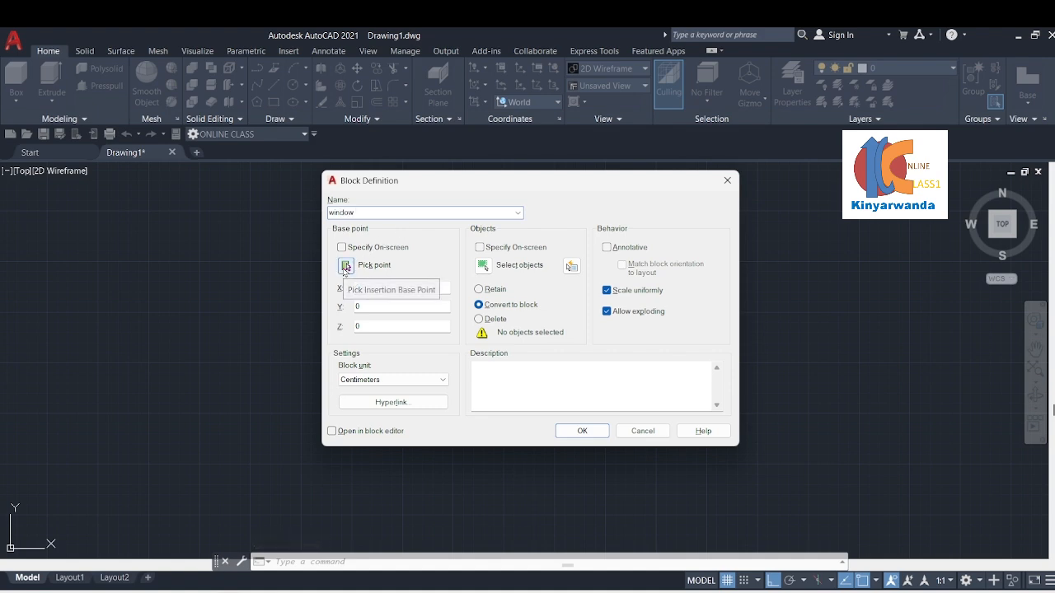
left_click(346, 266)
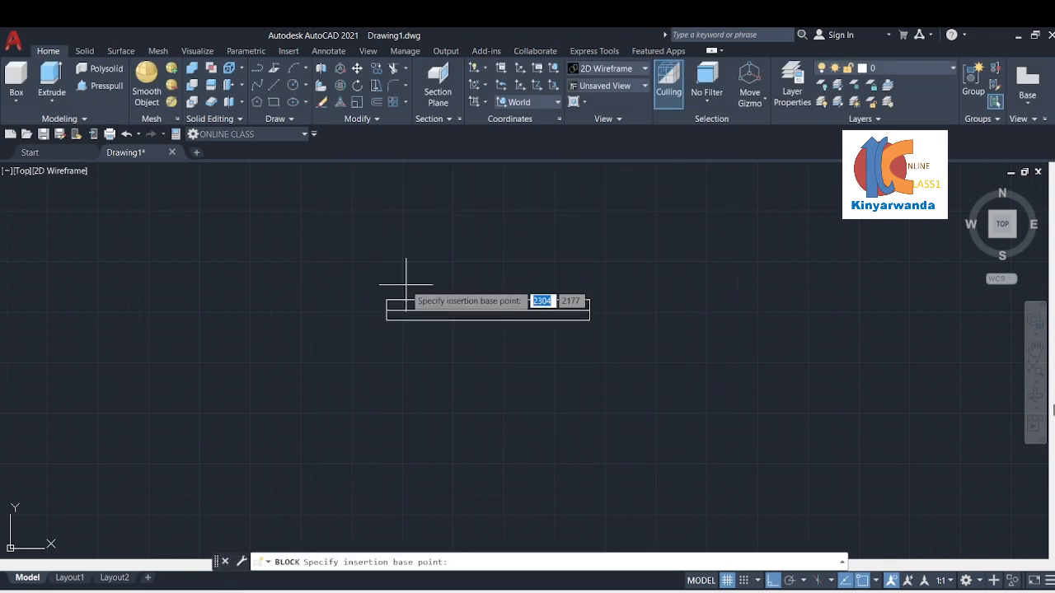
left_click(405, 285)
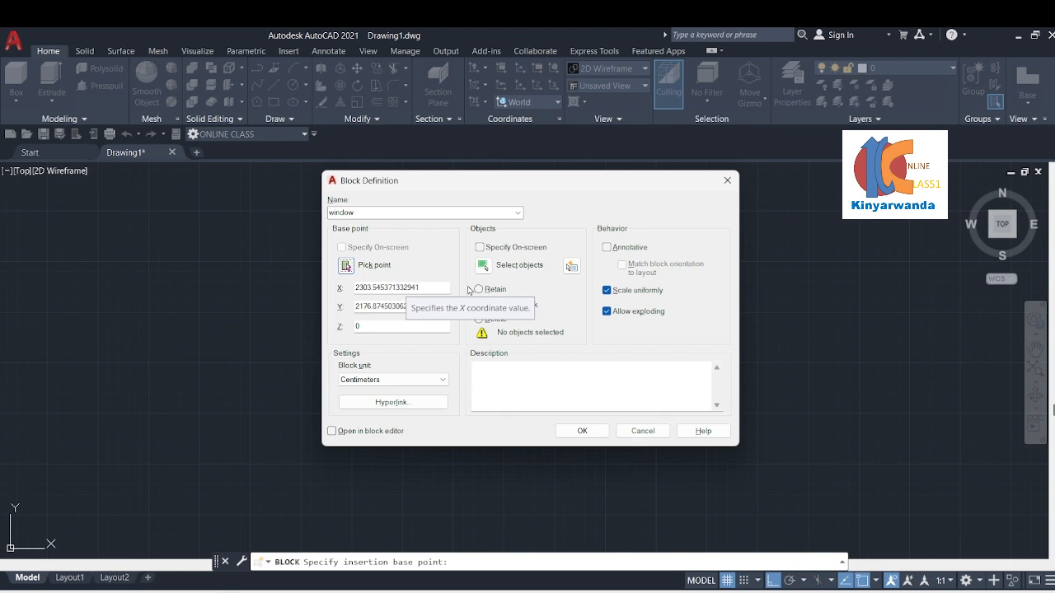
- Add all the window lines to the block, describe it as "window 1 200*20" and create it
left_click(484, 267)
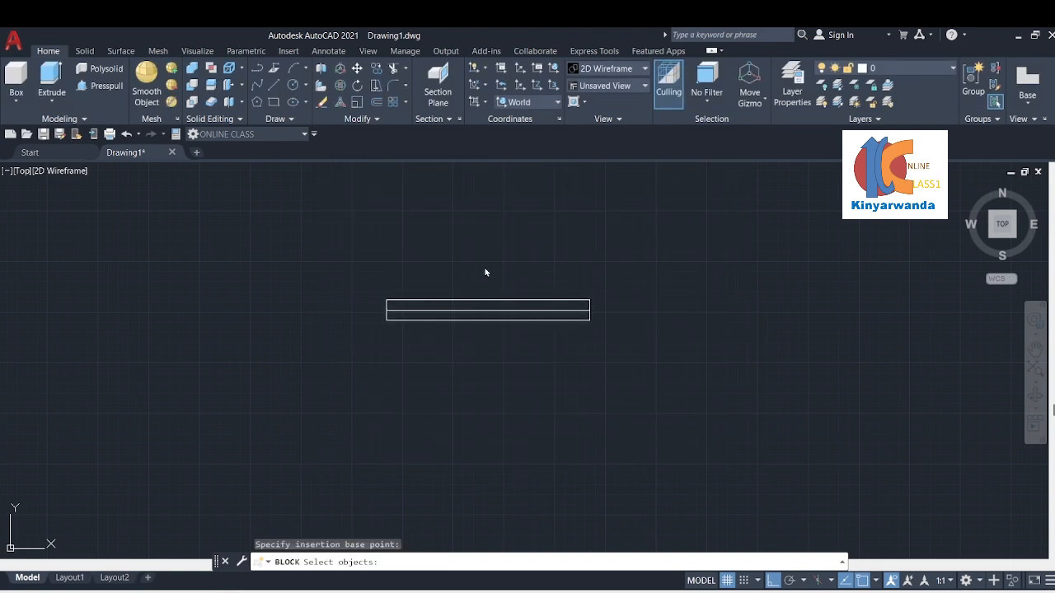
left_click(365, 286)
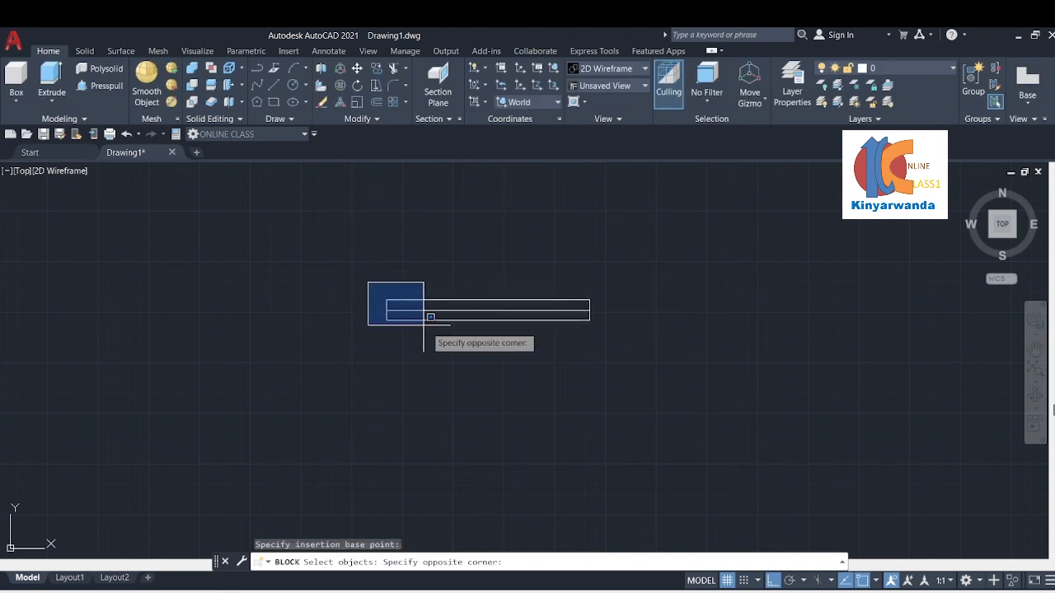
left_click(632, 346)
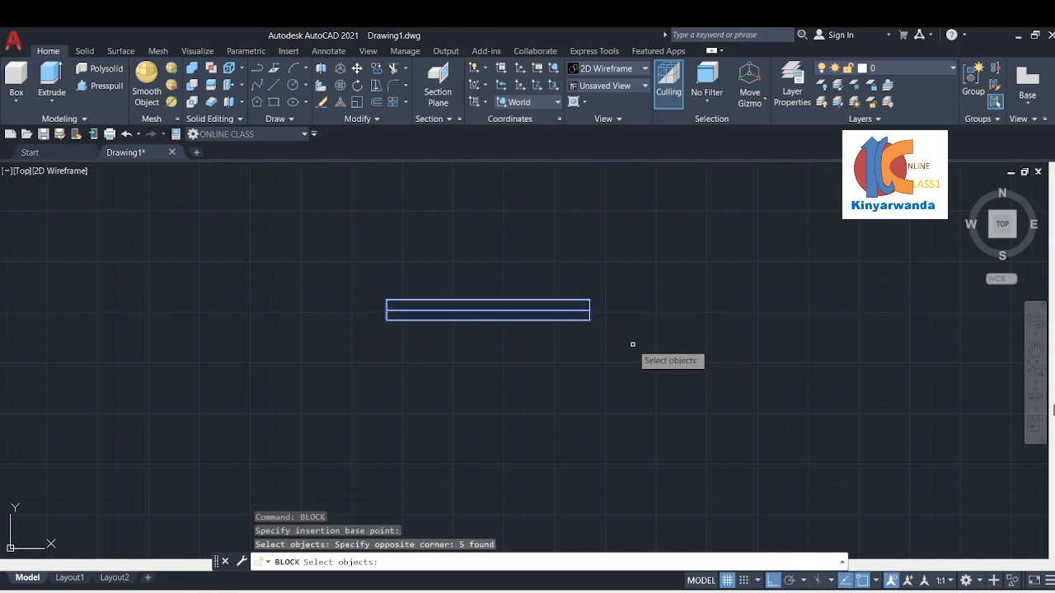
key("Return")
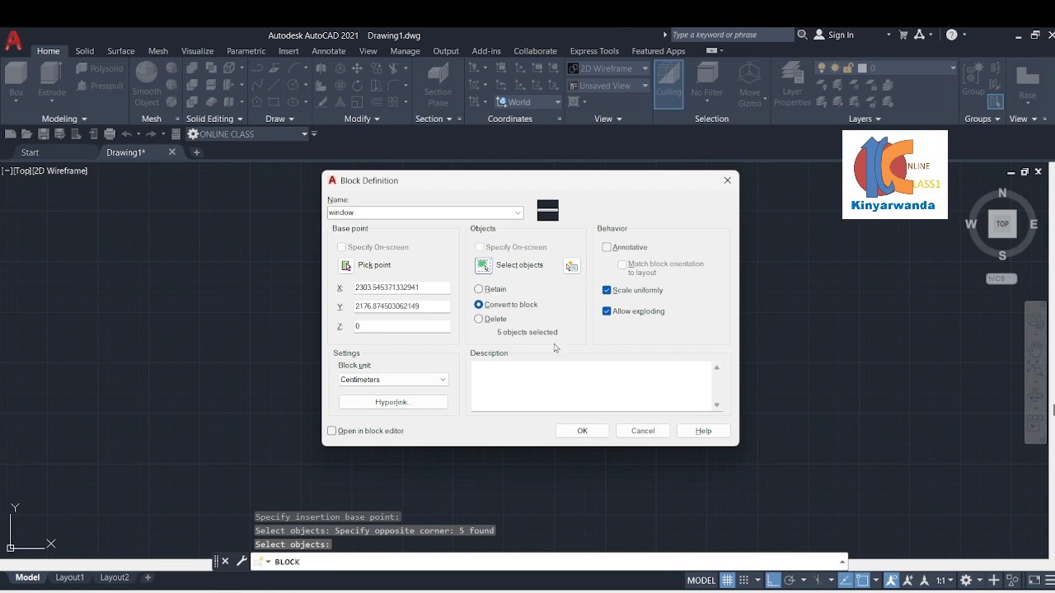
left_click(518, 381)
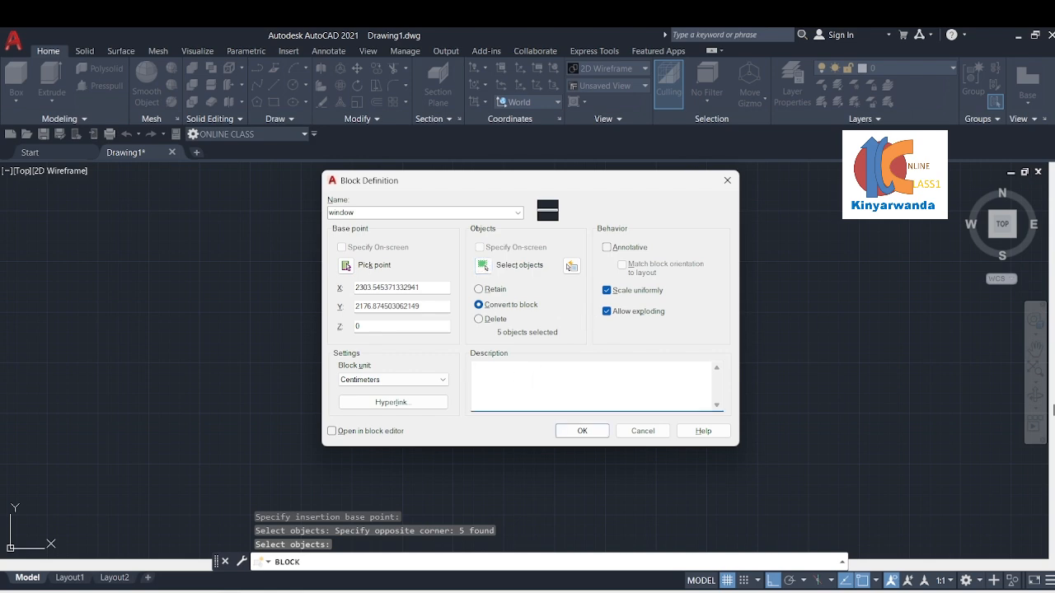
type("window 1 200*20")
left_click(582, 431)
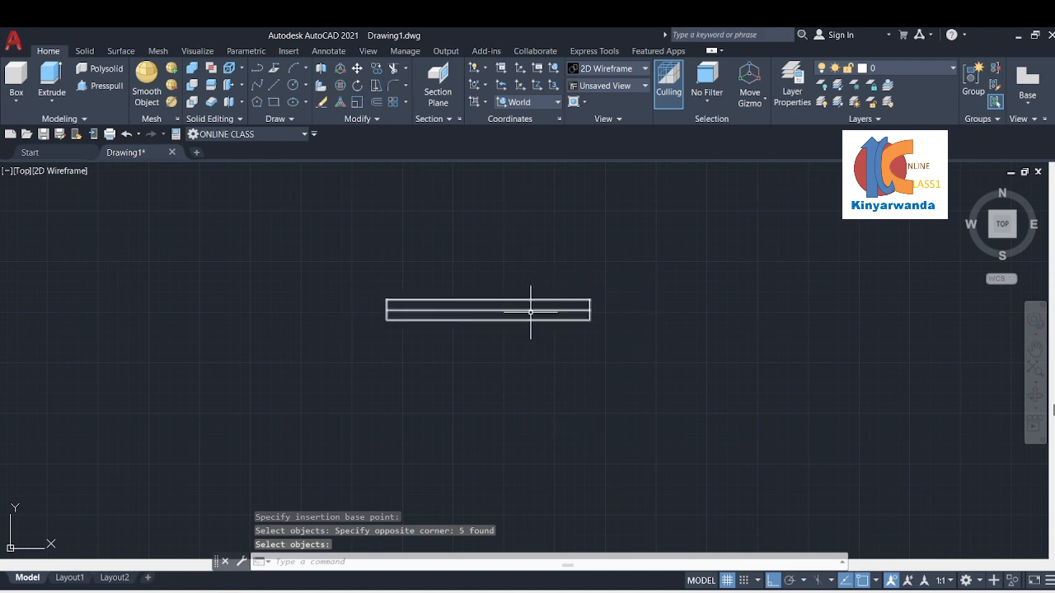
- Select the window block to check whether it behaves as a single object, and clear the selection
scroll(546, 288, "up", 4)
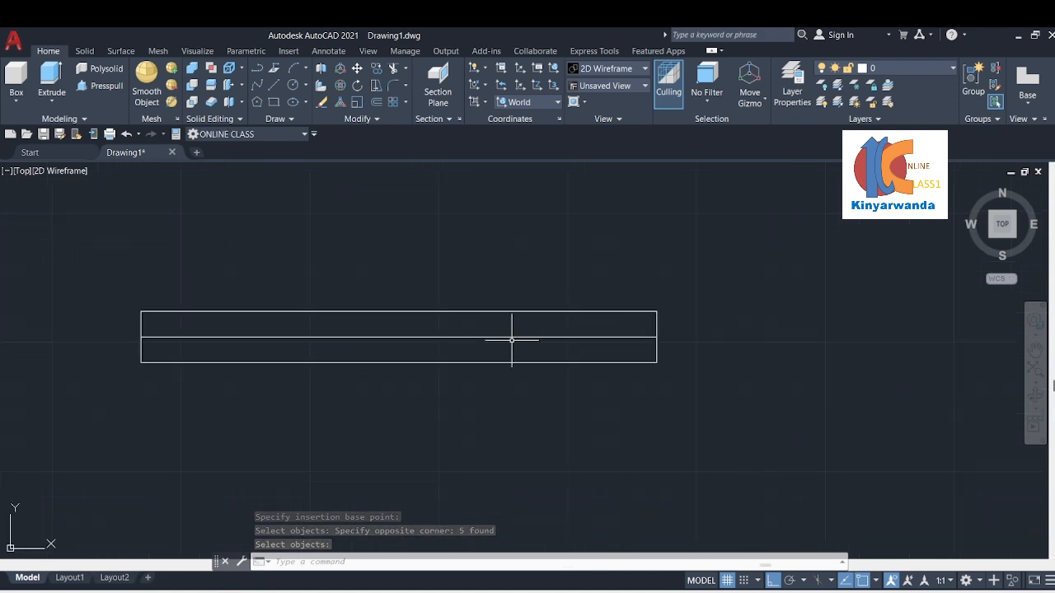
left_click(512, 339)
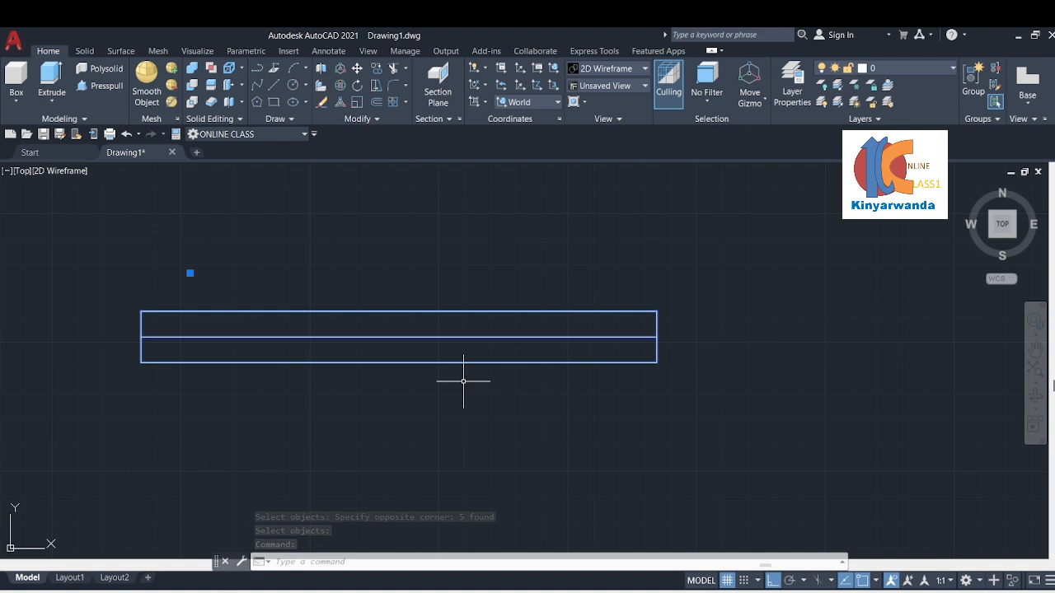
key("Escape")
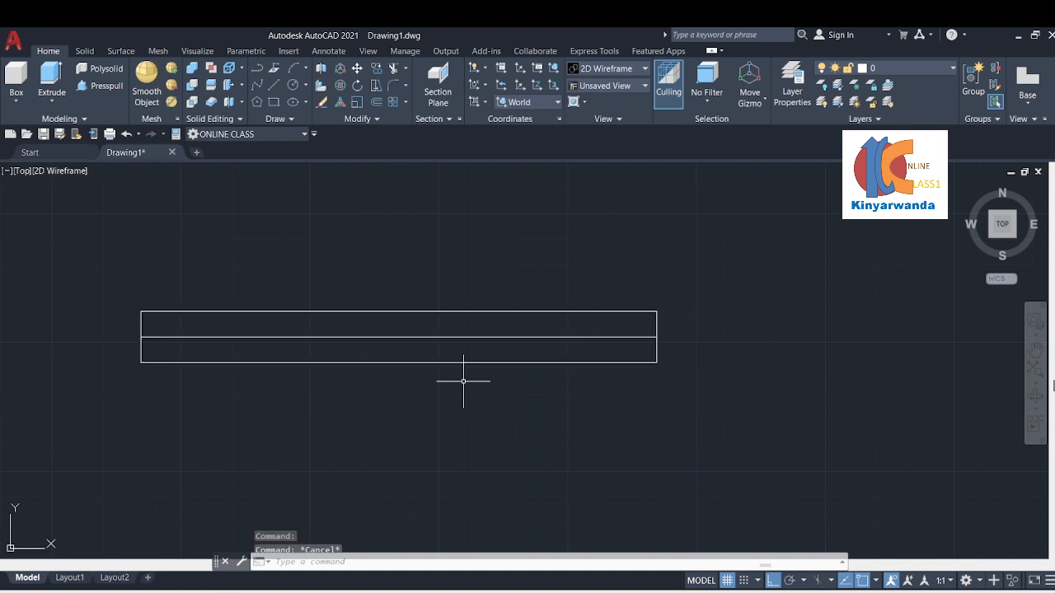
- Move the window block horizontally to the right, using its upper-left corner as the base point
left_click(378, 338)
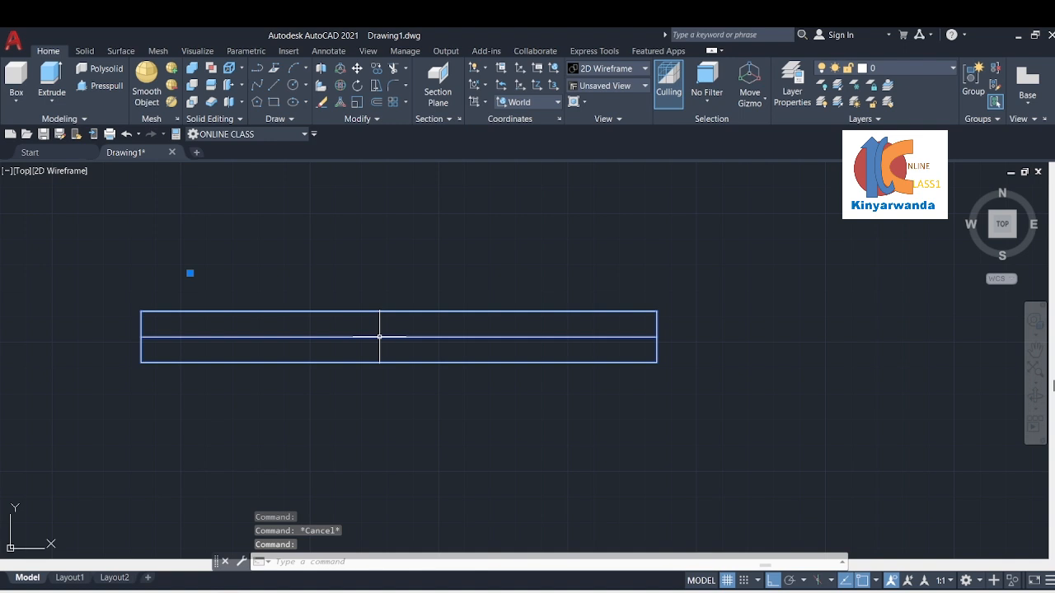
left_click(356, 69)
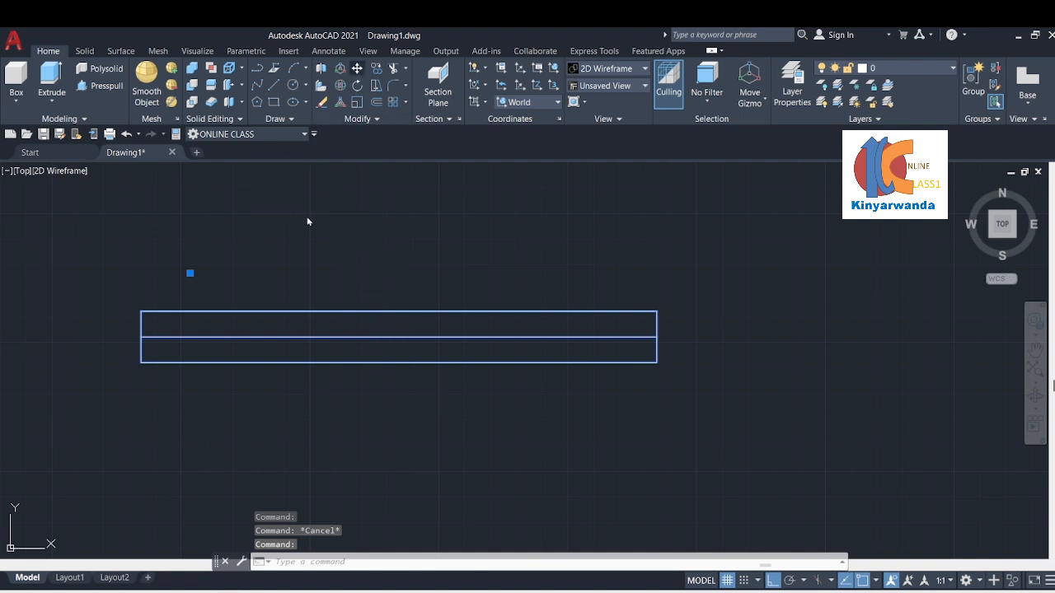
left_click(141, 311)
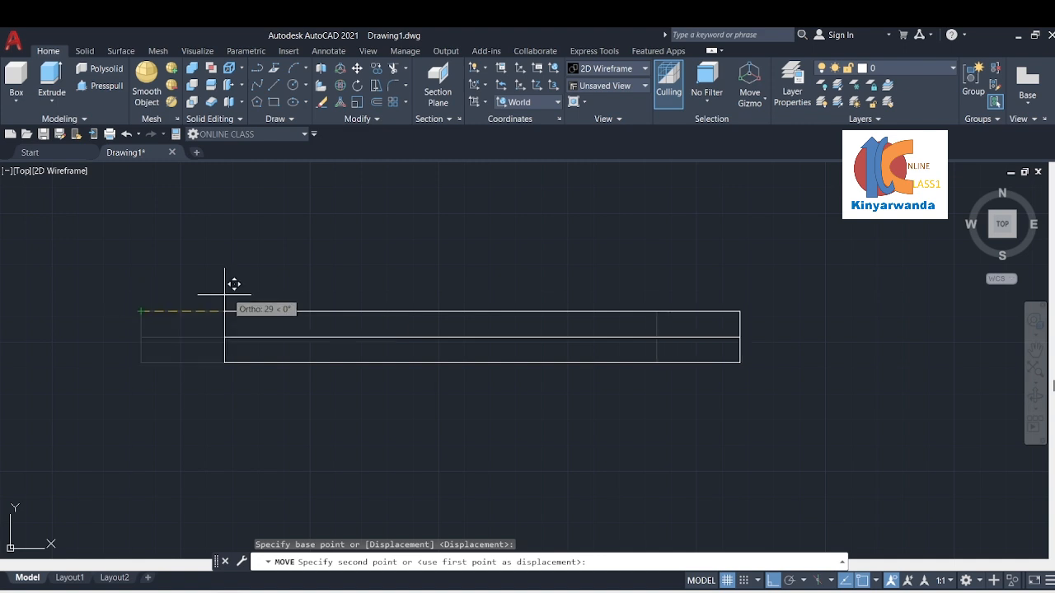
left_click(380, 311)
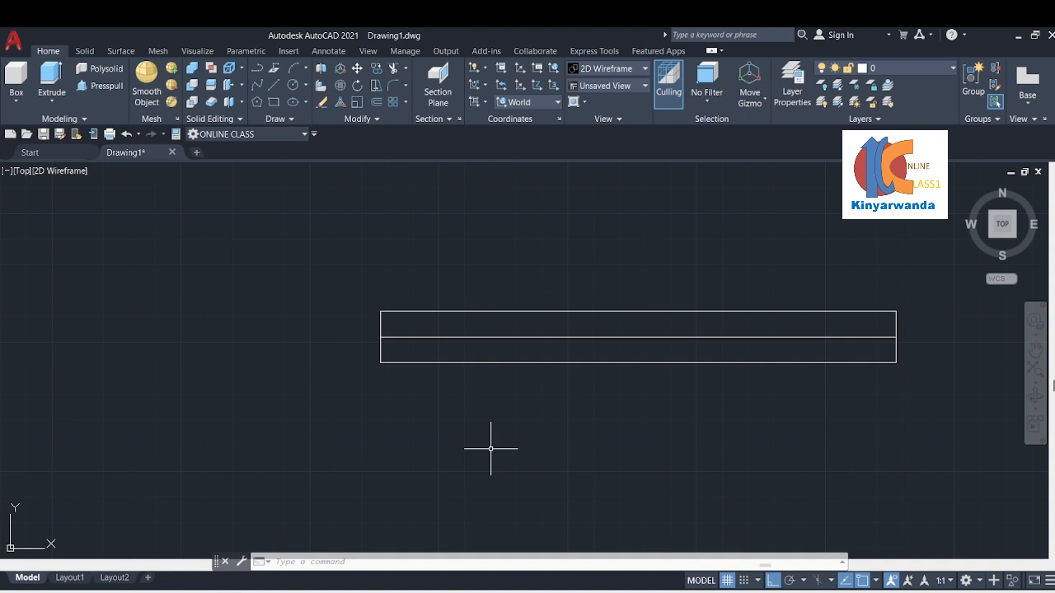
- Enclose the whole window block in a selection to check that it is a single object, and clear the selection
left_click(364, 283)
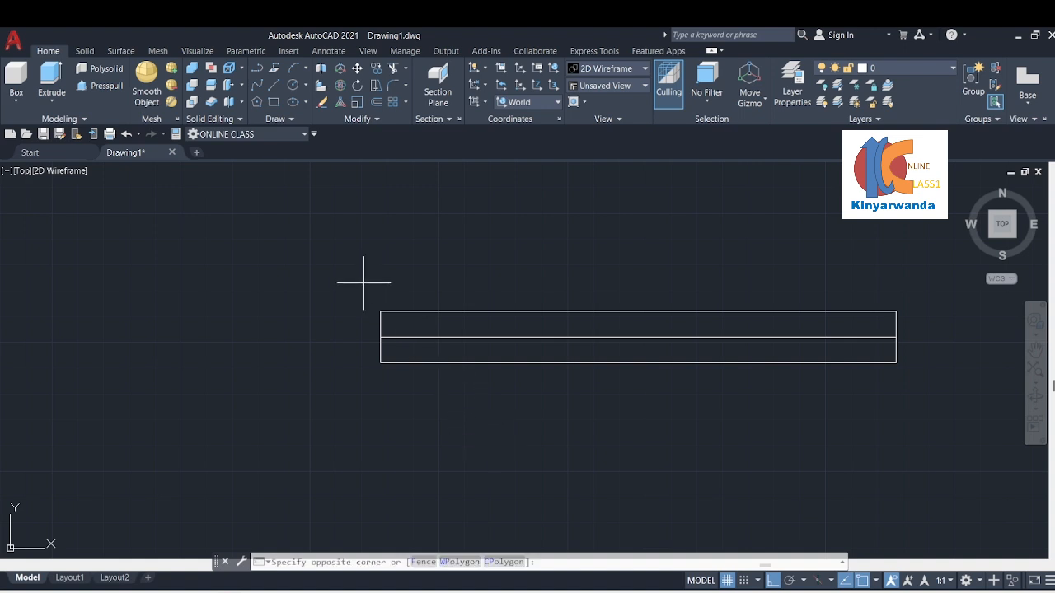
left_click(940, 383)
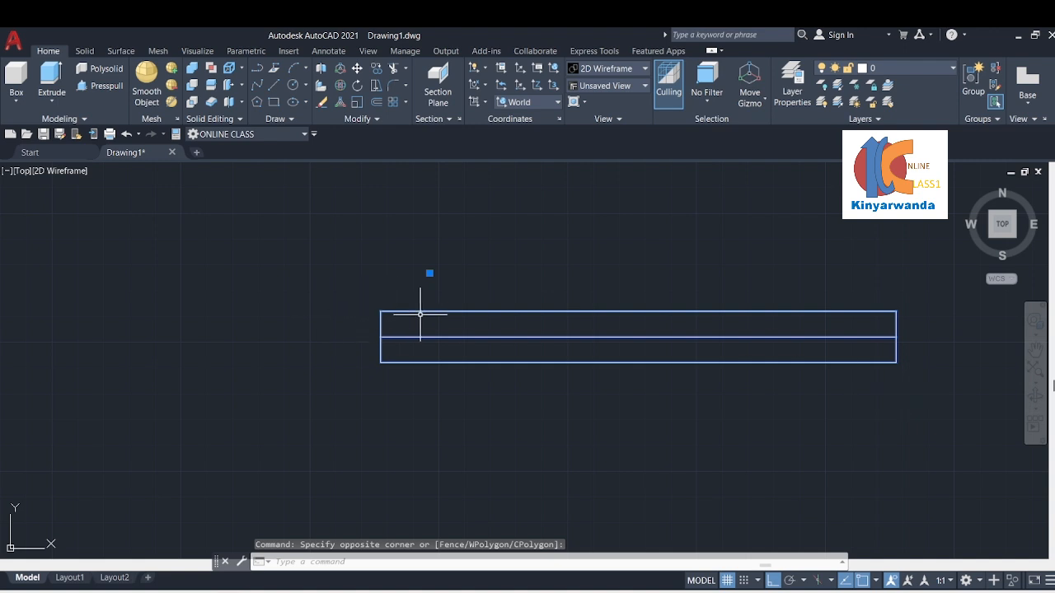
key("Escape")
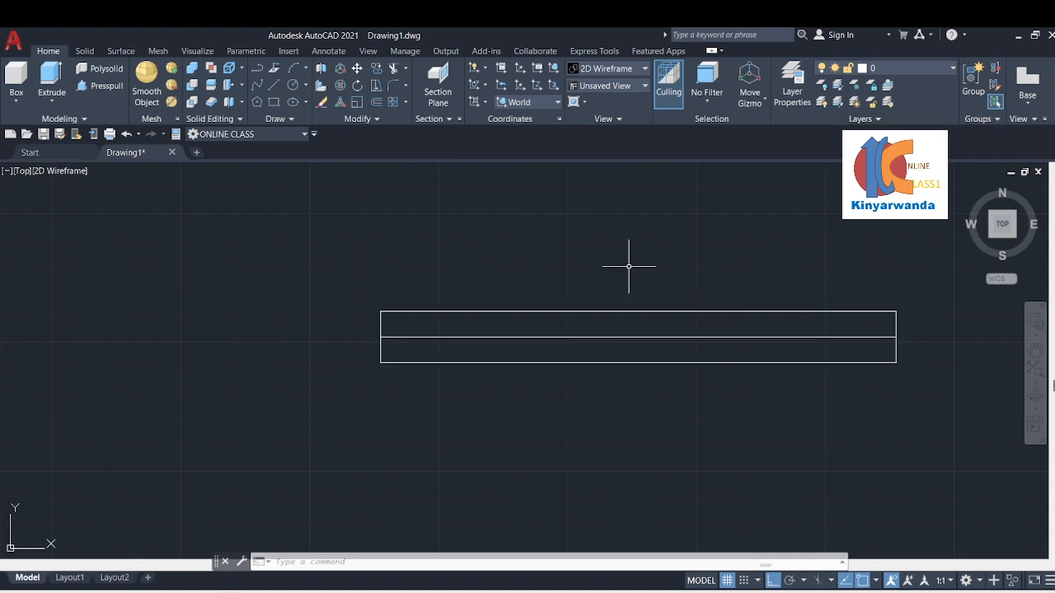
- Delete the window block from the drawing
left_click(357, 266)
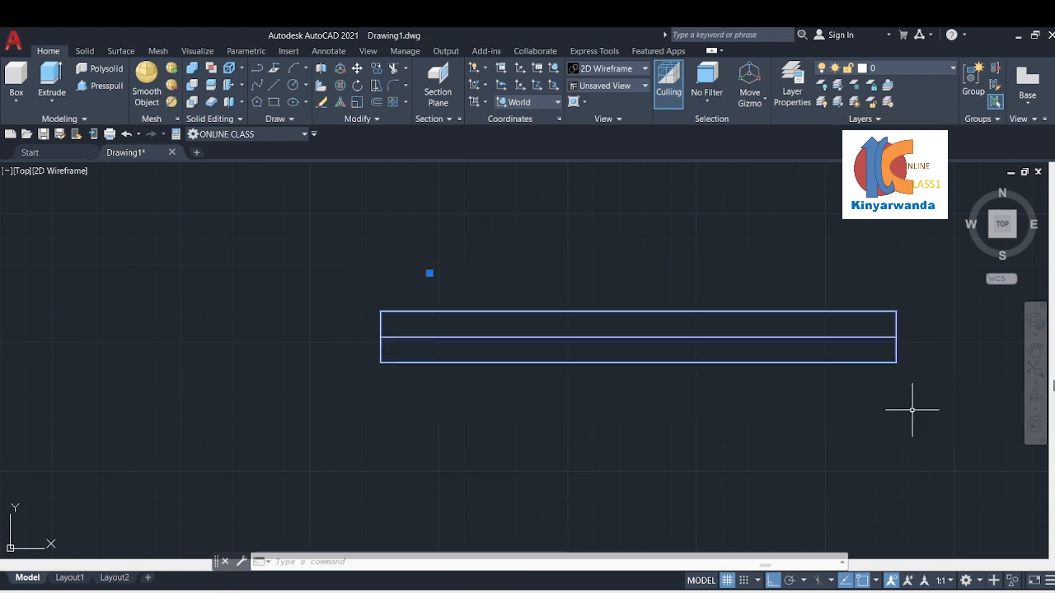
left_click(912, 407)
key("Delete")
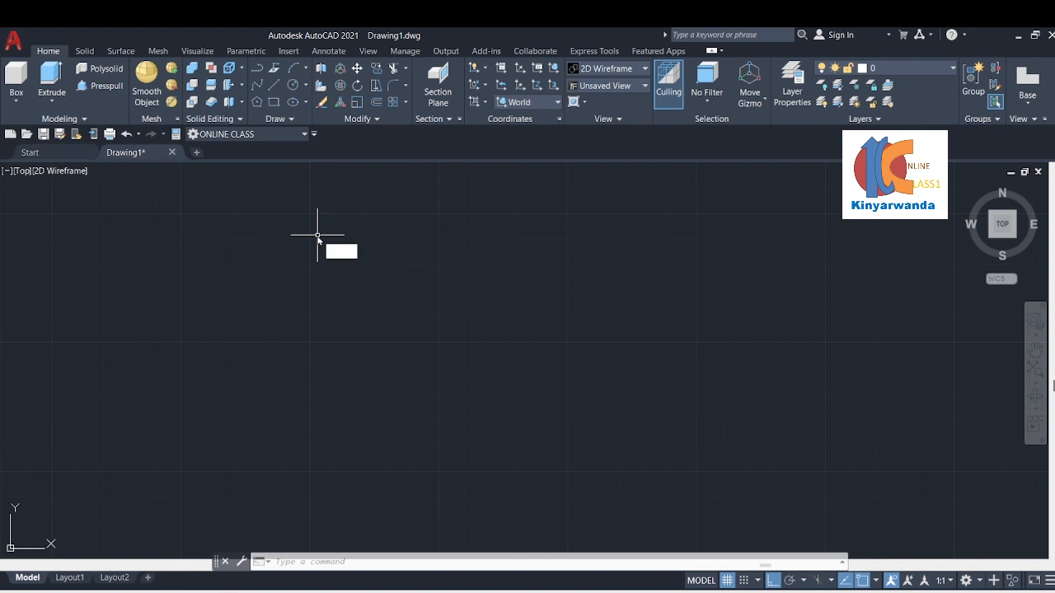
- Insert the recent block "window" at scale 1 and rotation 0 in the upper-left part of the empty drawing, keeping the drawing open
type("ser")
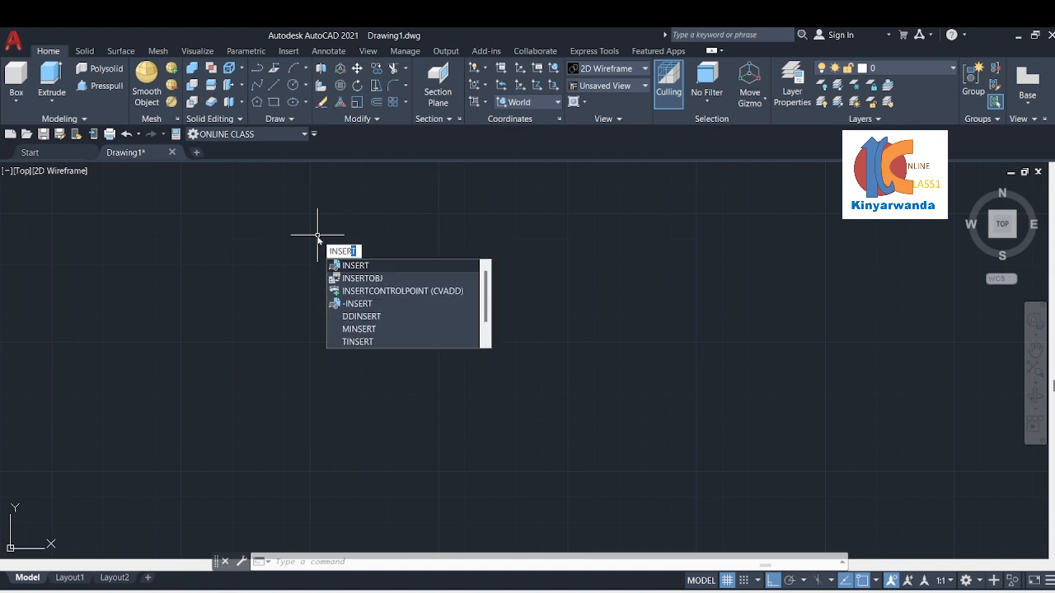
key("Return")
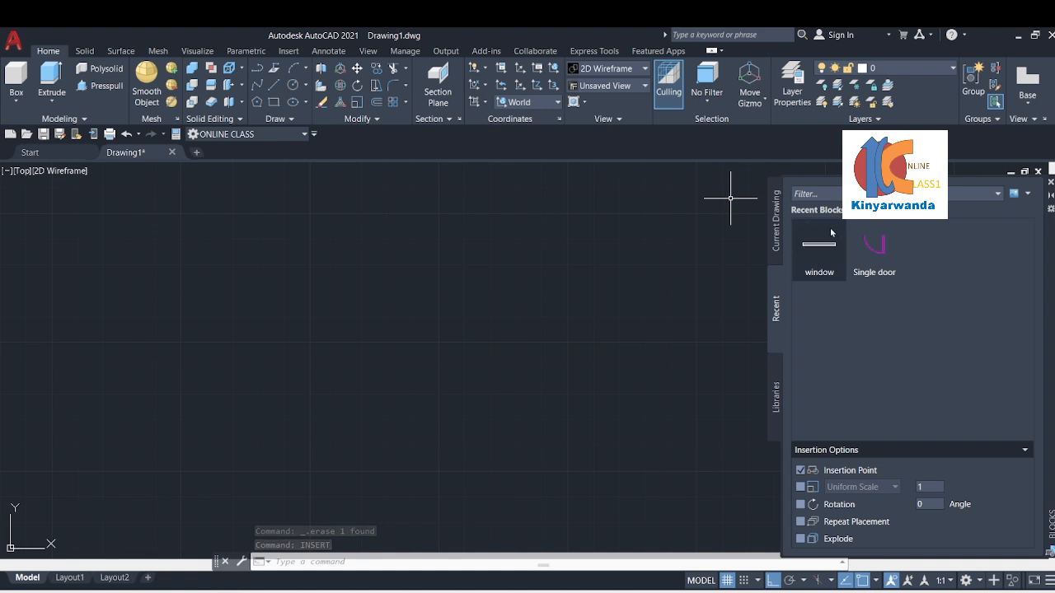
mouse_move(821, 252)
mouse_move(923, 244)
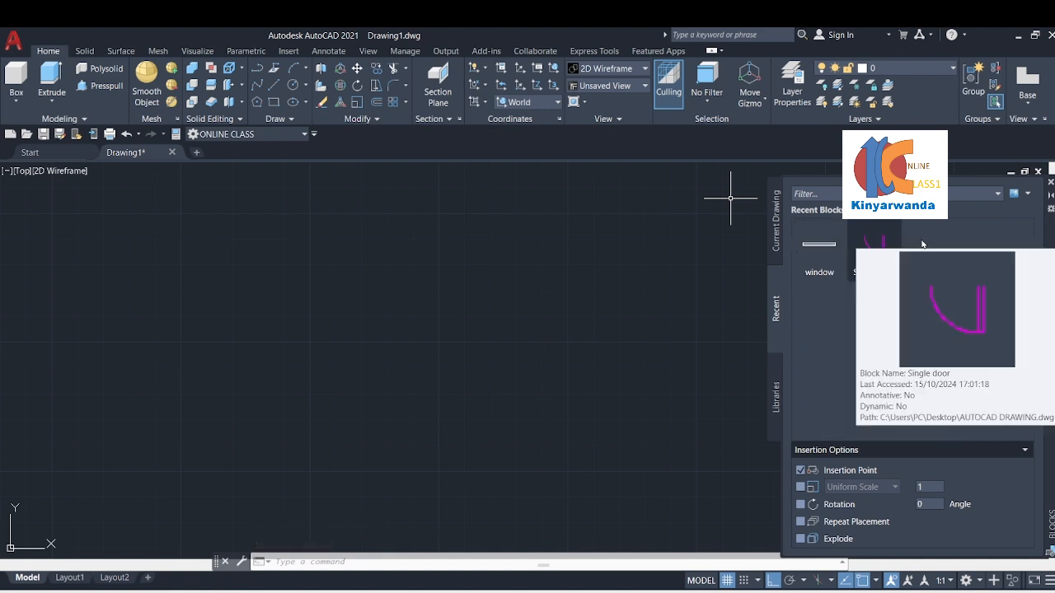
left_click(811, 252)
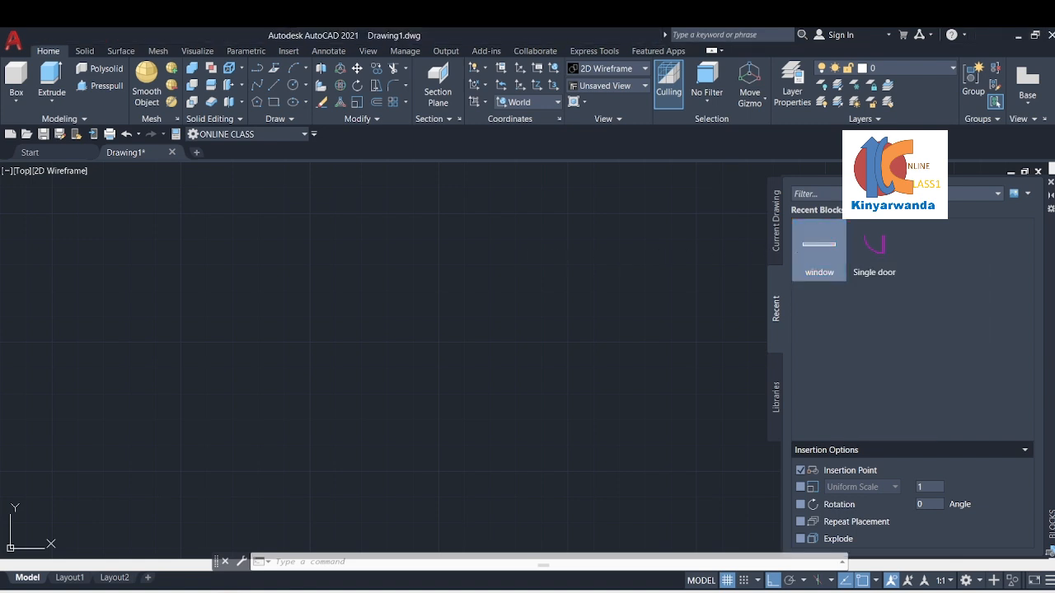
left_click(830, 260)
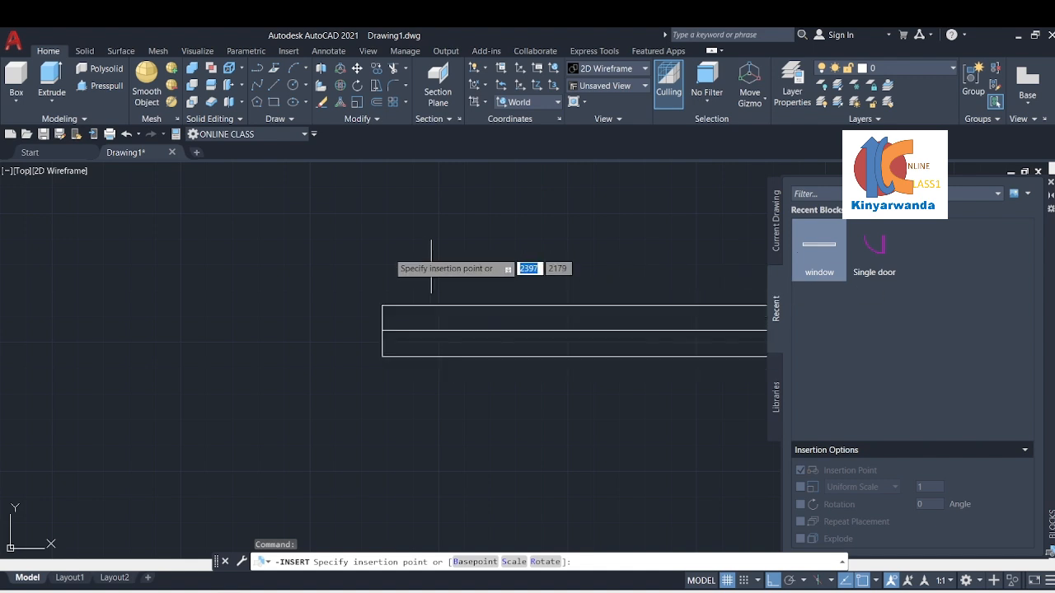
left_click(177, 238)
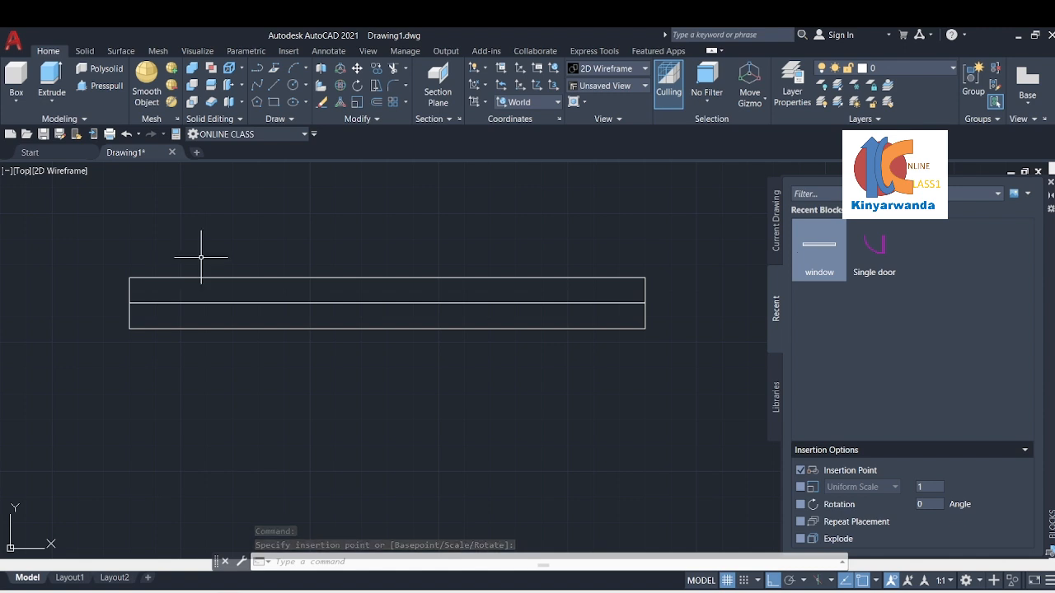
left_click(1038, 171)
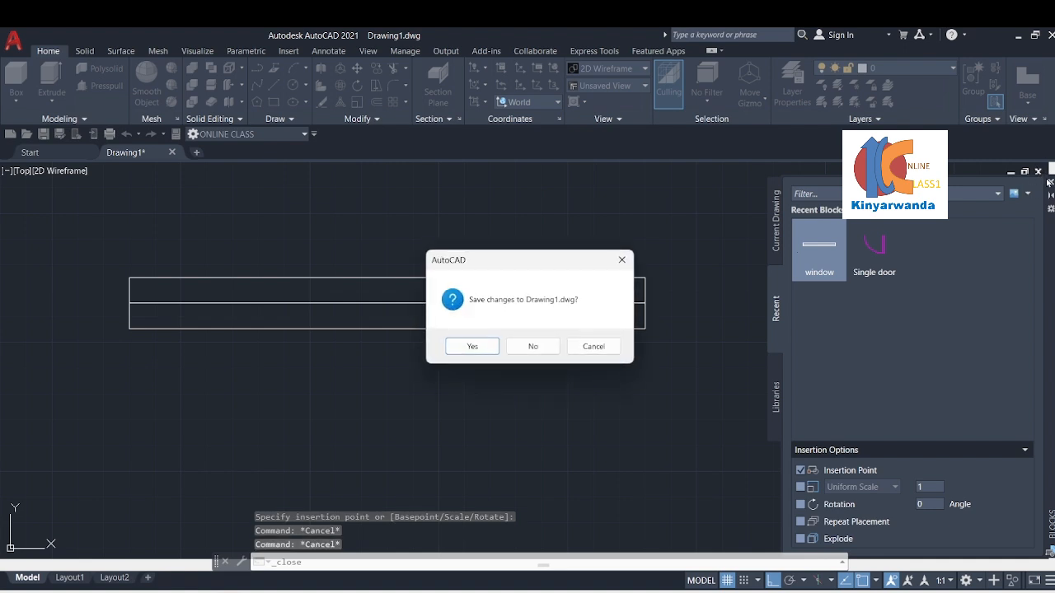
left_click(593, 346)
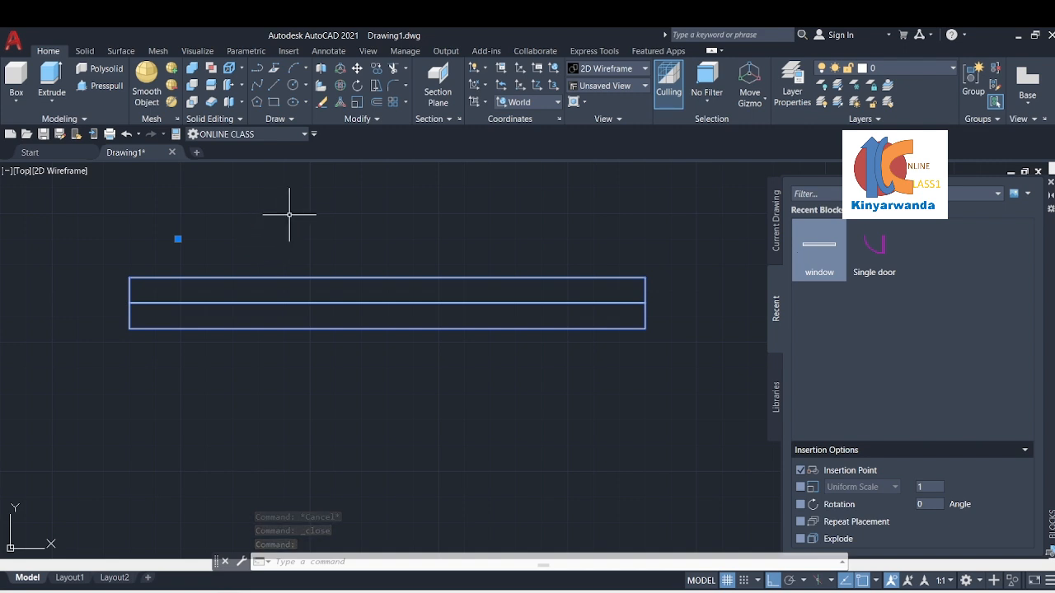
- Explode the inserted window block into its individual lines
type("x")
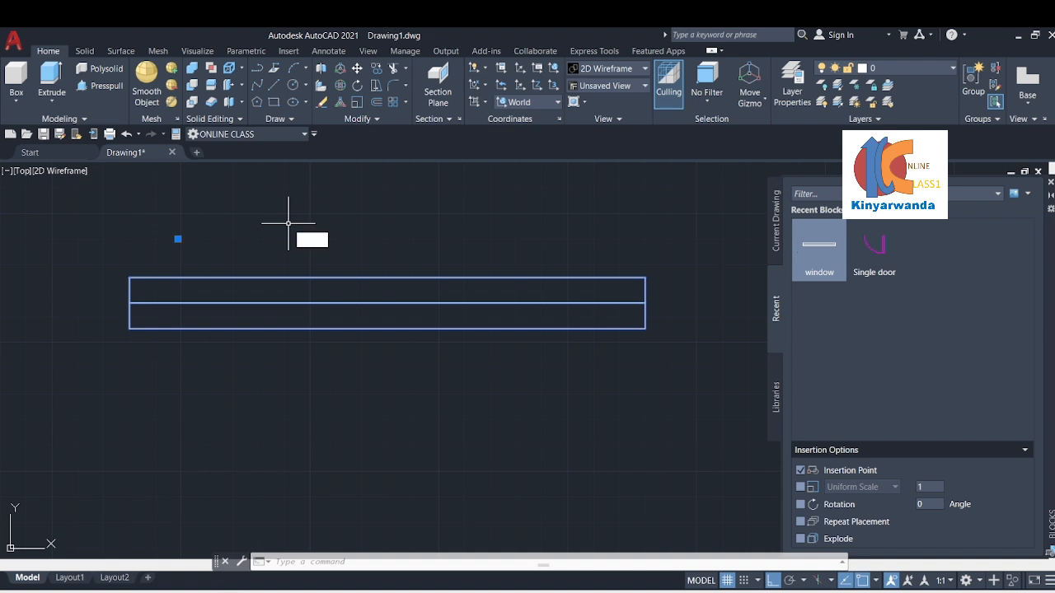
type("xplo")
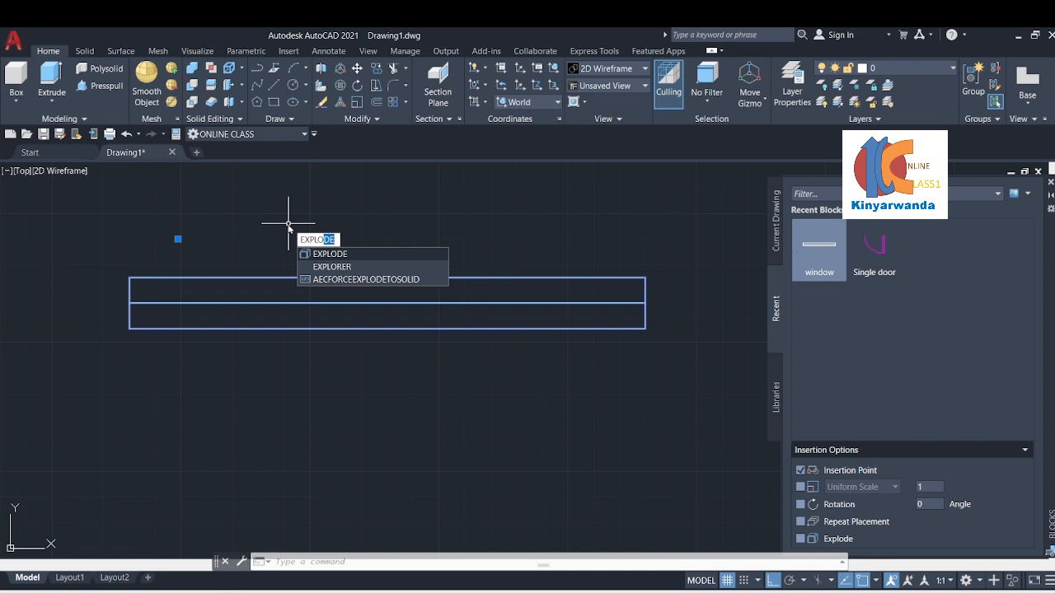
key("Return")
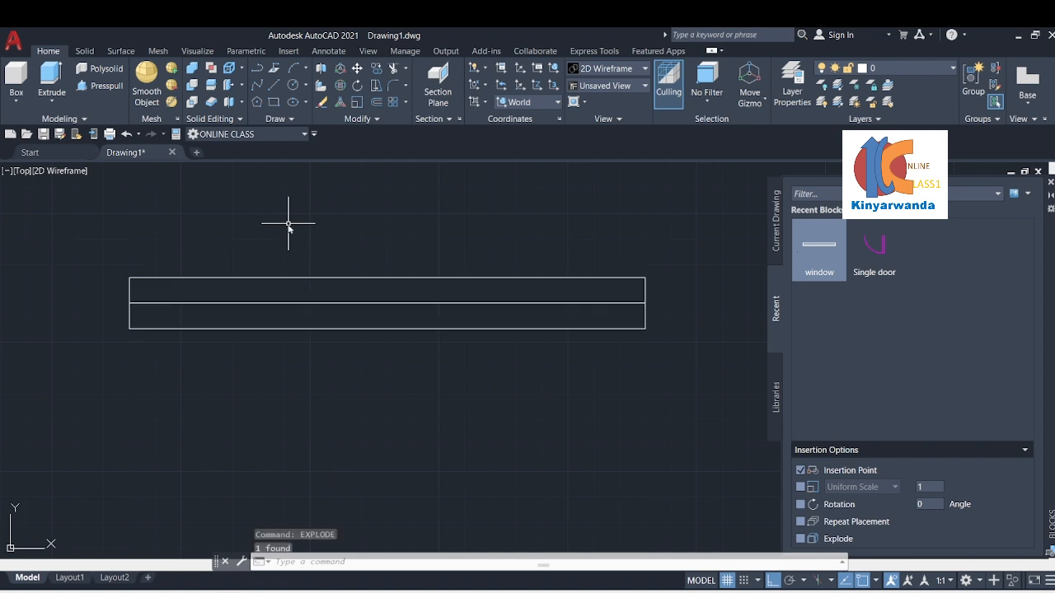
- Select the upper, middle and lower lines of the exploded window one by one to check whether they are separate objects
left_click(301, 278)
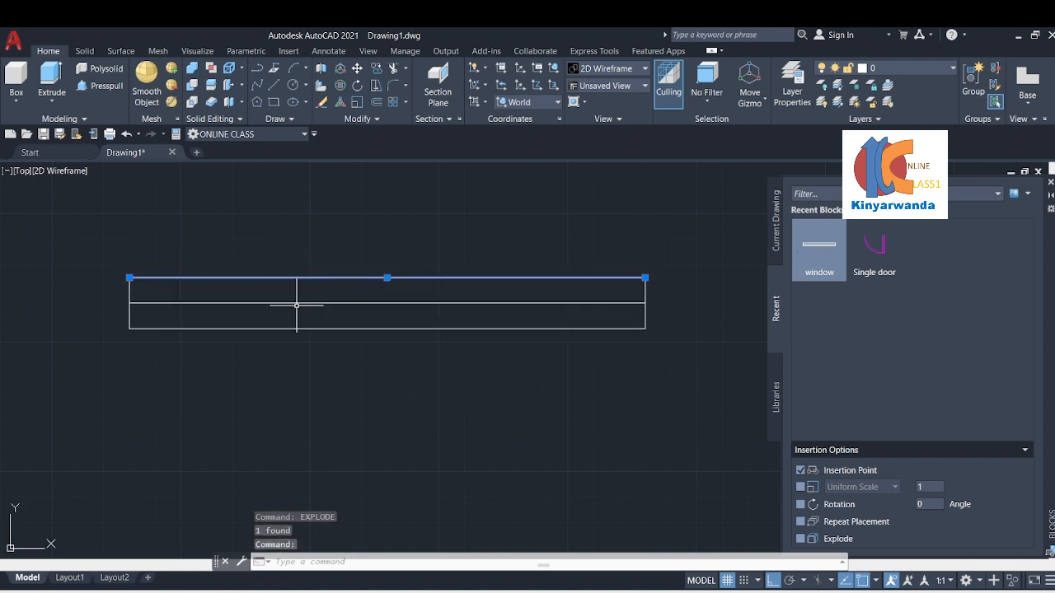
left_click(297, 303)
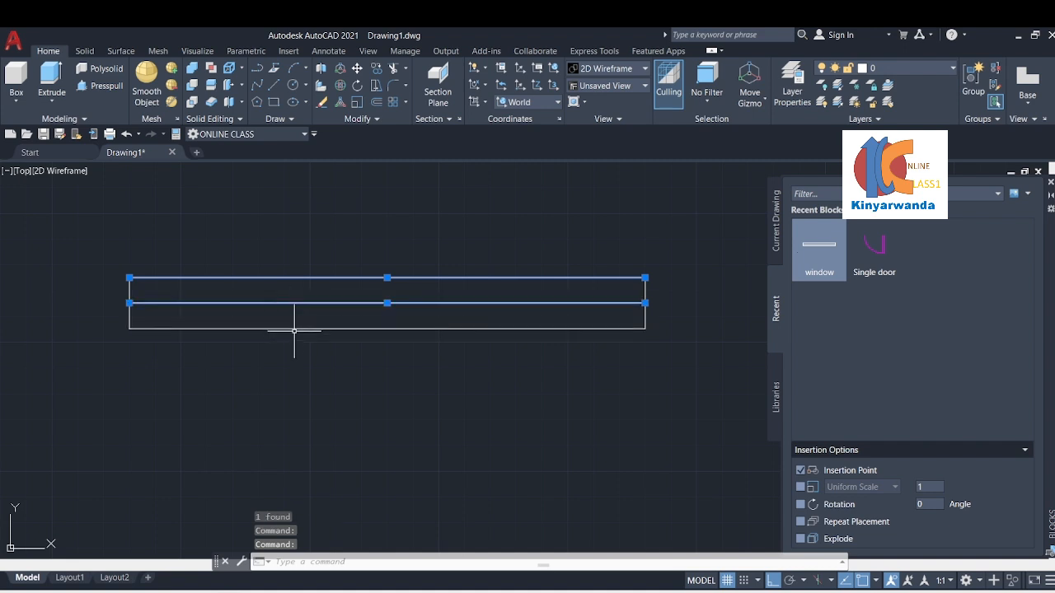
left_click(294, 329)
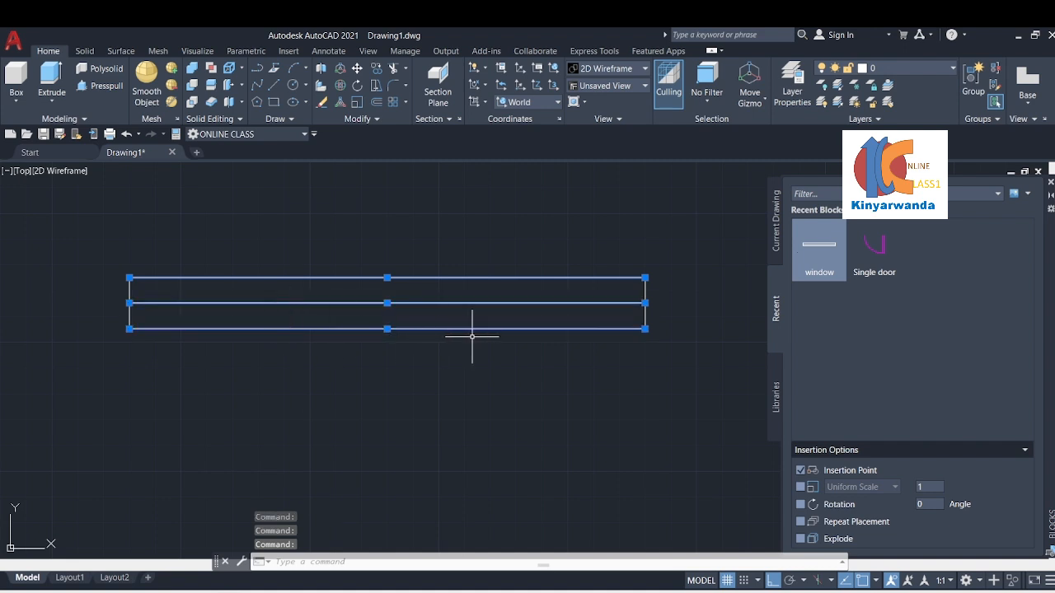